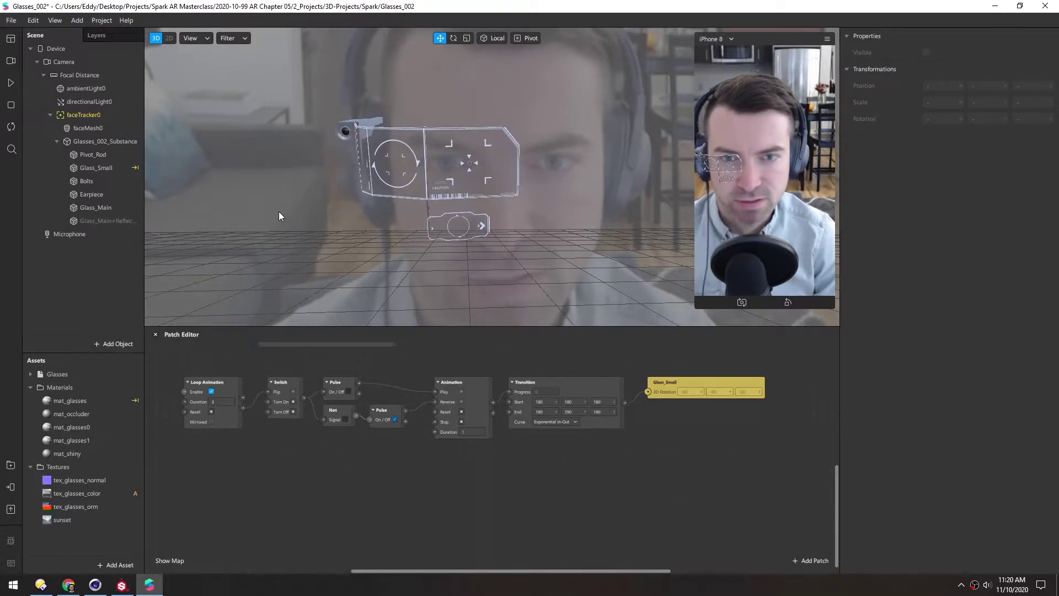
- Add a plane under Glasses_002_Substance
right_click(92, 140)
mouse_move(165, 150)
click(232, 214)
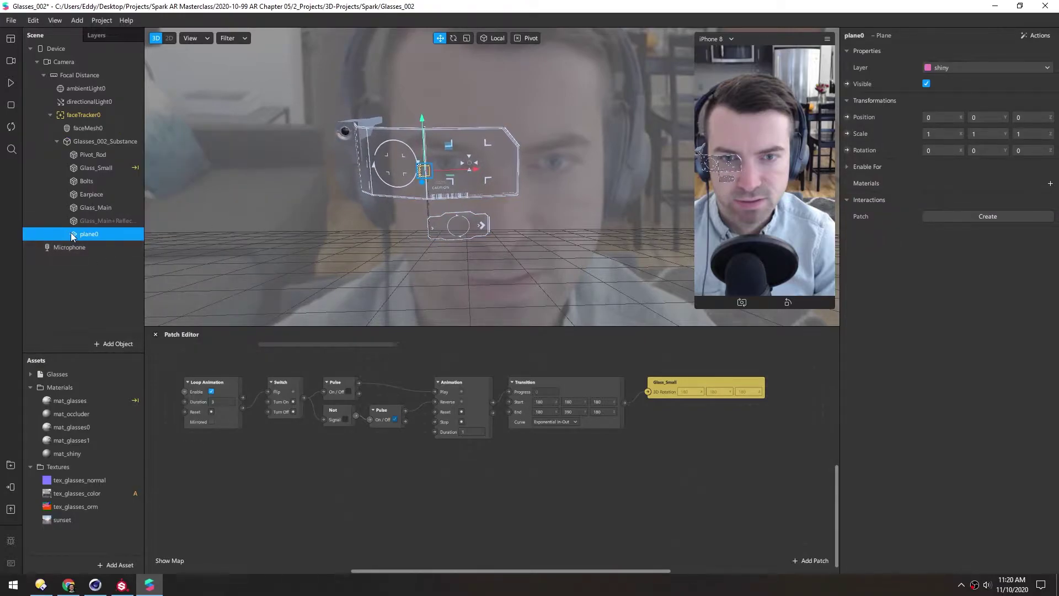
- Scale plane0 to about 4.63 and position it over the glasses' front screen
scroll(385, 149, up, 6)
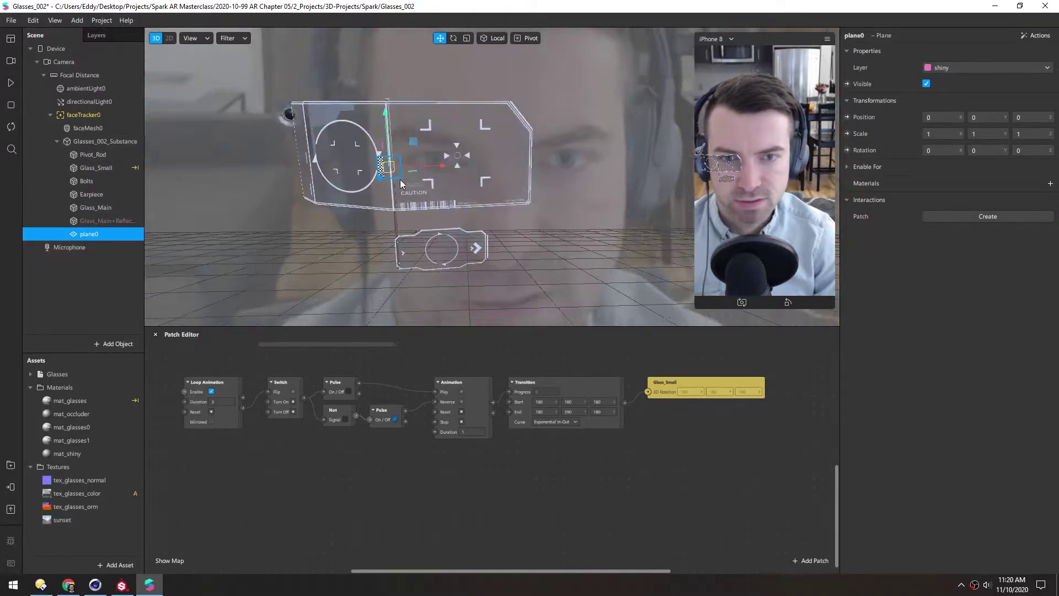
drag(351, 161, 451, 176)
drag(540, 171, 1044, 180)
key(r)
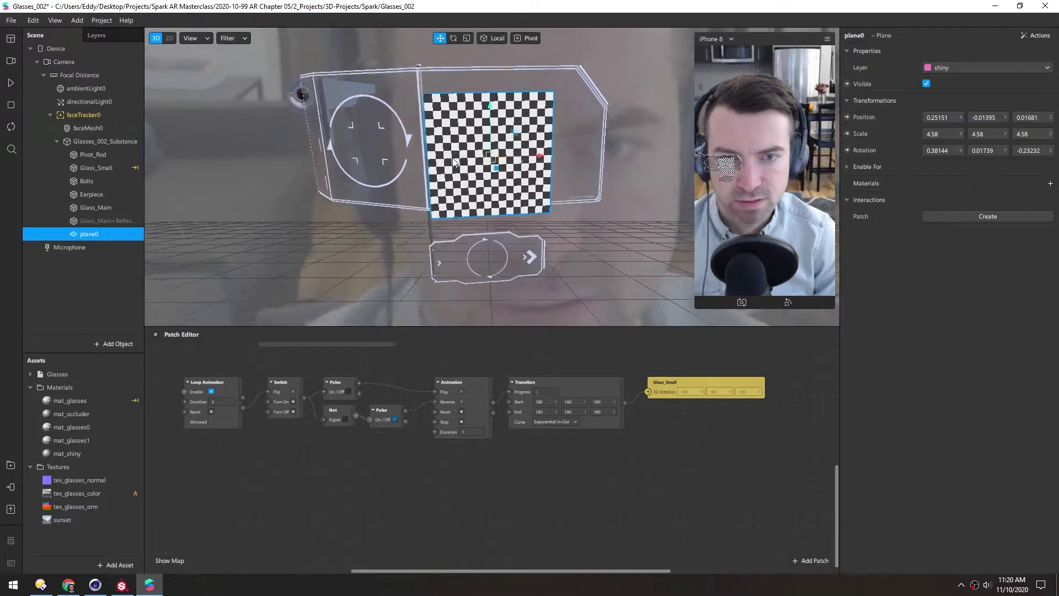
key(w)
mouse_move(491, 168)
mouse_down()
mouse_move(483, 118)
mouse_move(486, 165)
mouse_up()
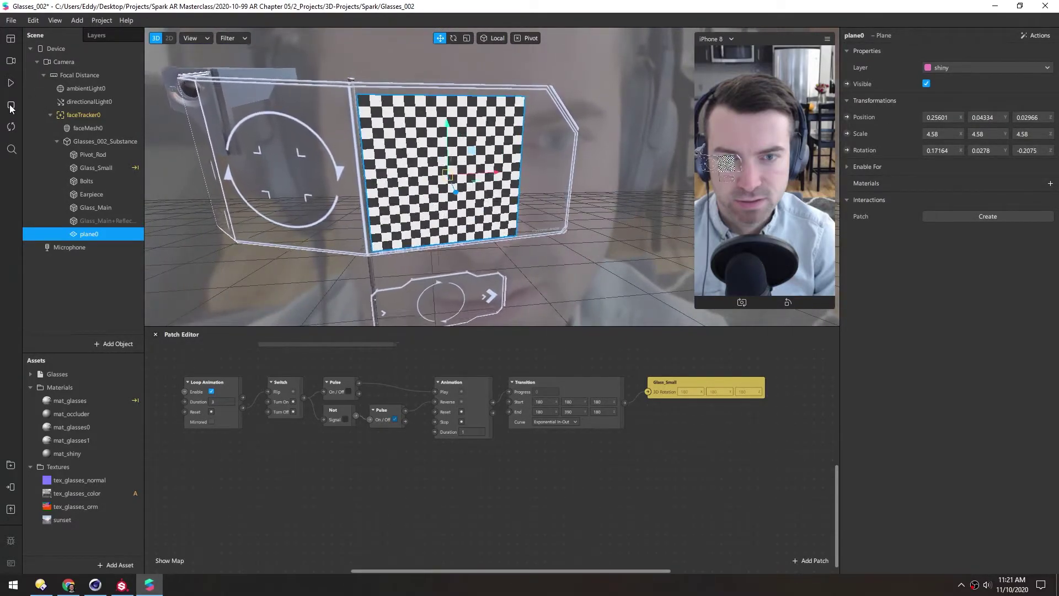
key(r)
drag(380, 147, 397, 169)
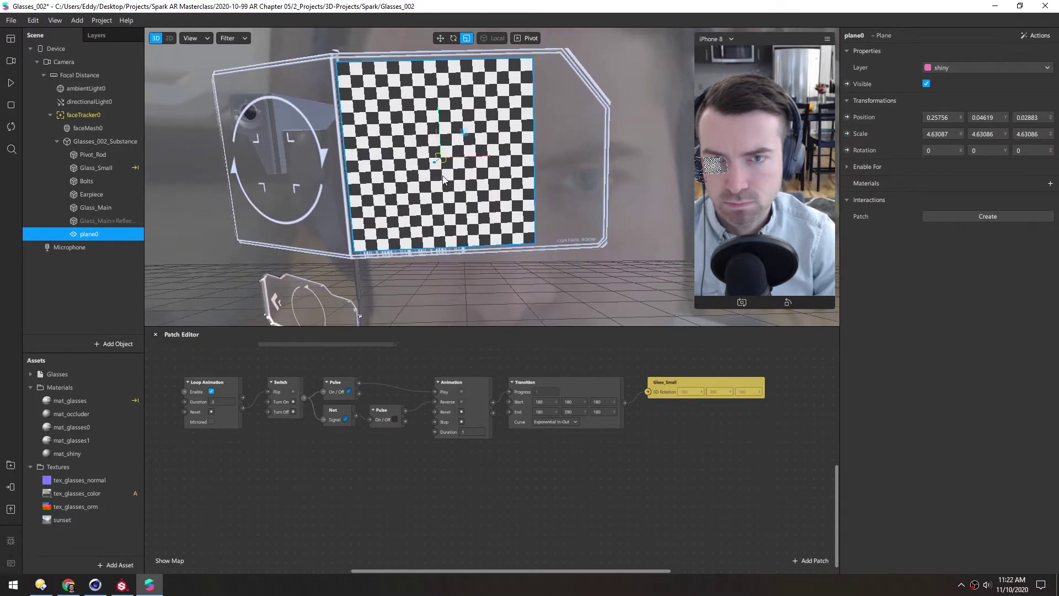
- Create a new material for plane0, name it mat_gradient, and set its shader to Flat
click(1050, 183)
click(995, 281)
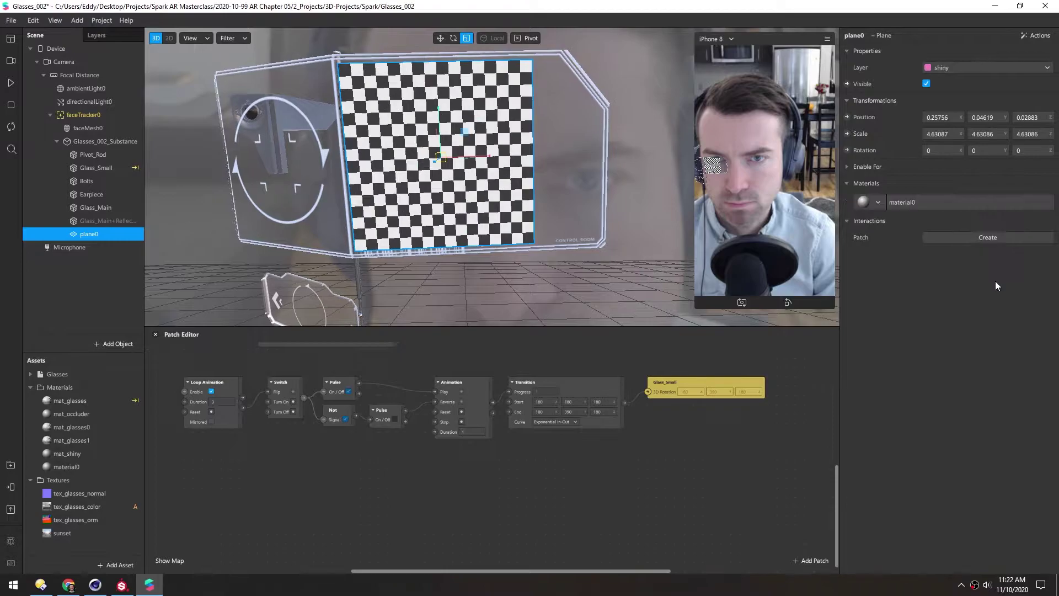
click(909, 203)
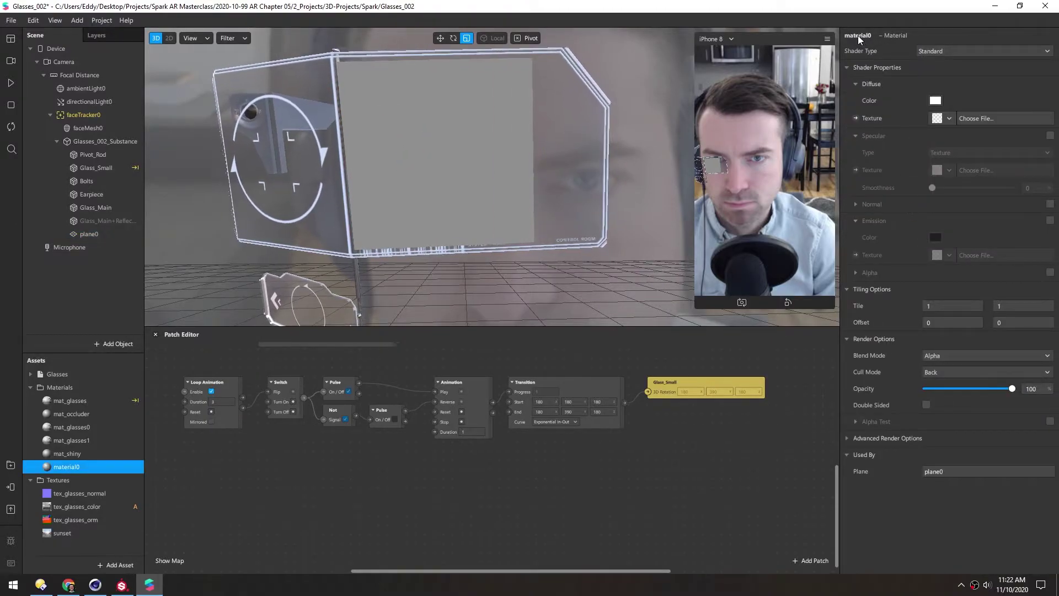
text(mat_gradient)
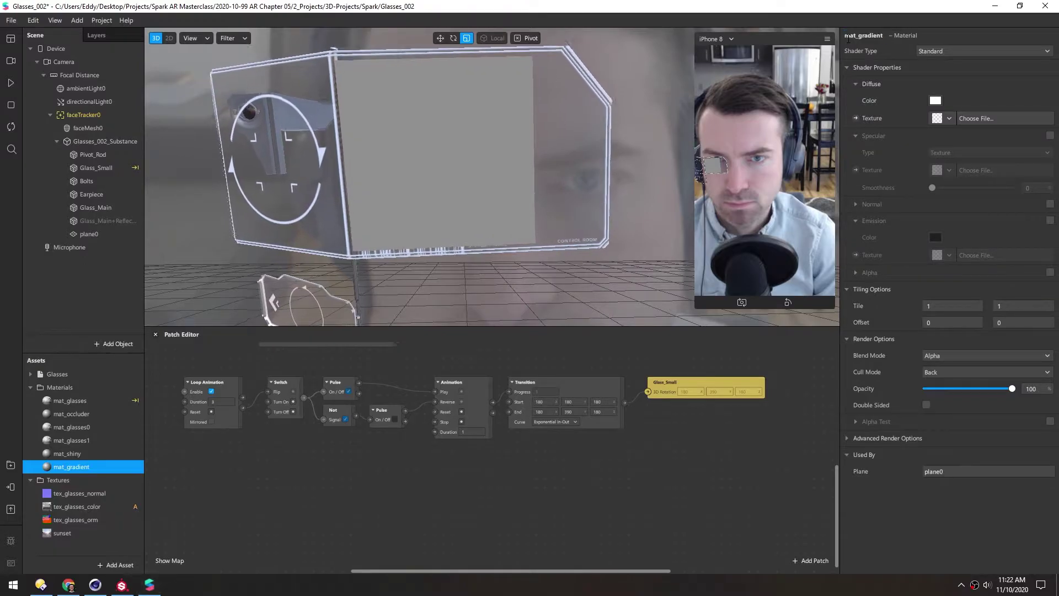
click(921, 51)
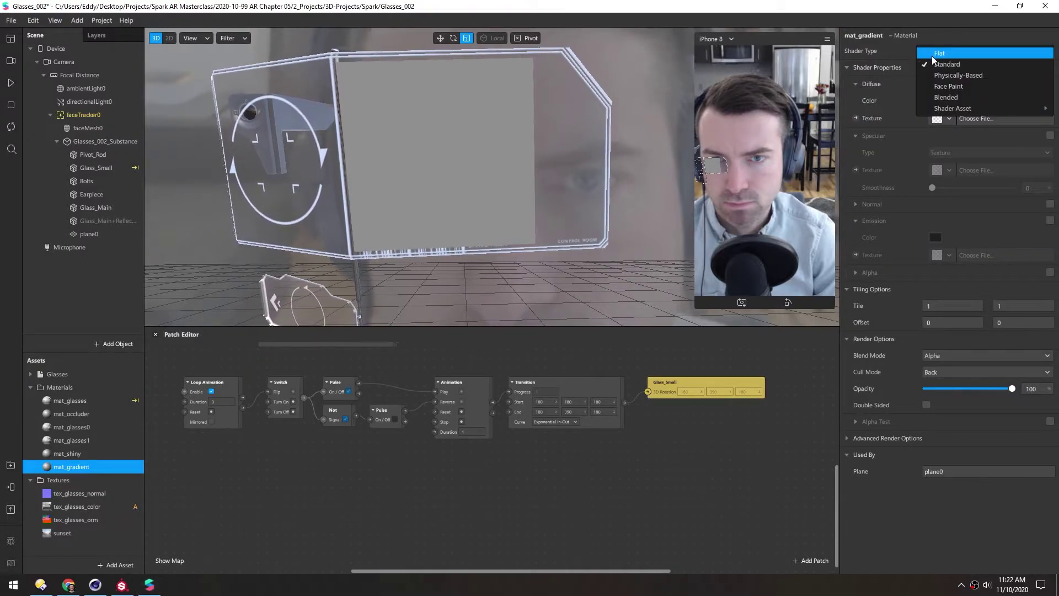
click(931, 55)
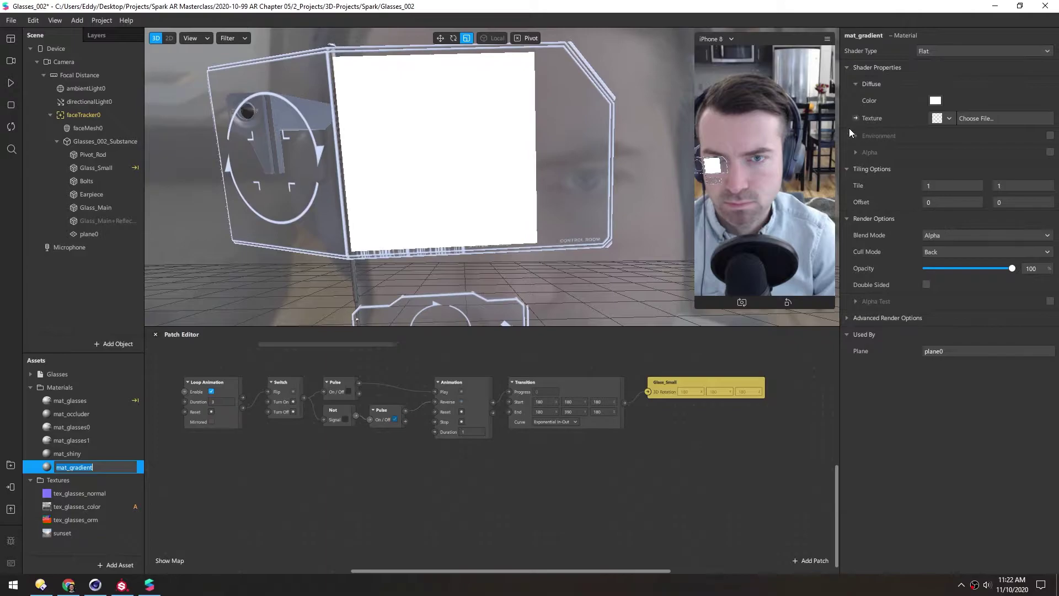
- Add a Gradient patch and wire its output into mat_gradient's Diffuse Texture
click(855, 118)
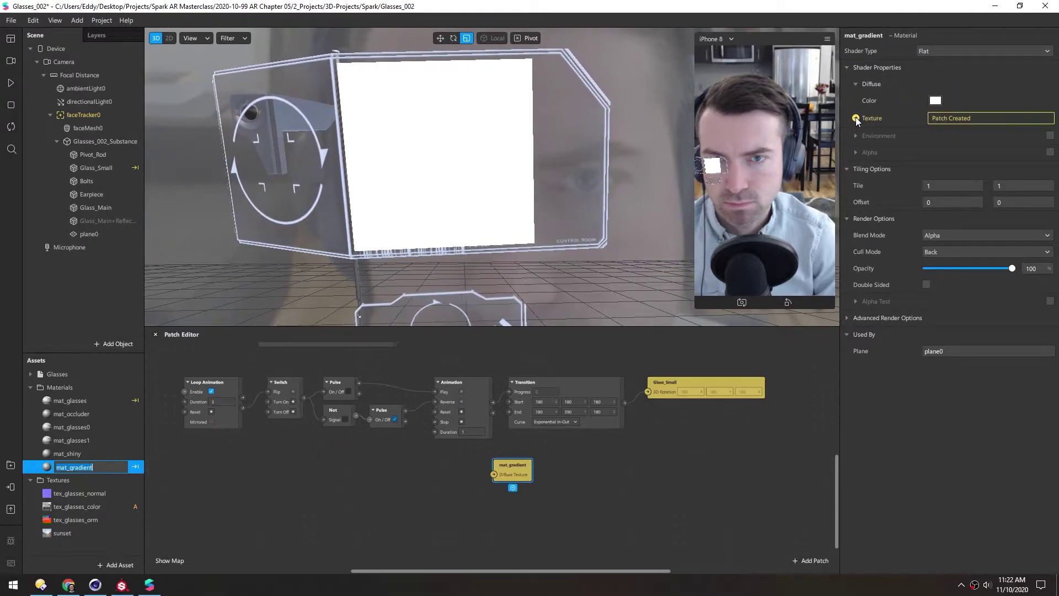
scroll(417, 412, up, 5)
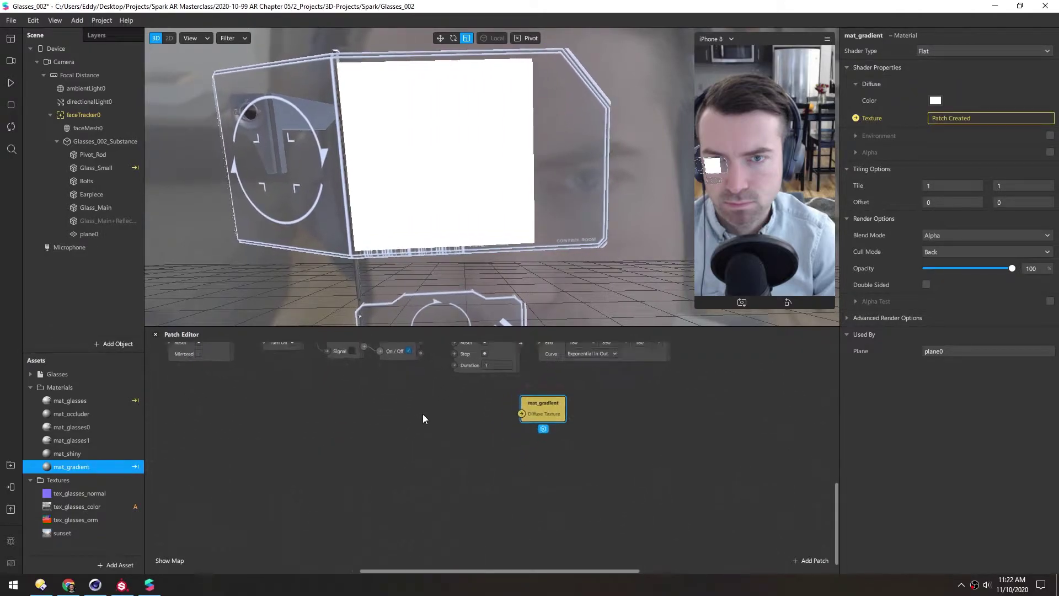
drag(583, 426, 653, 438)
double_click(324, 441)
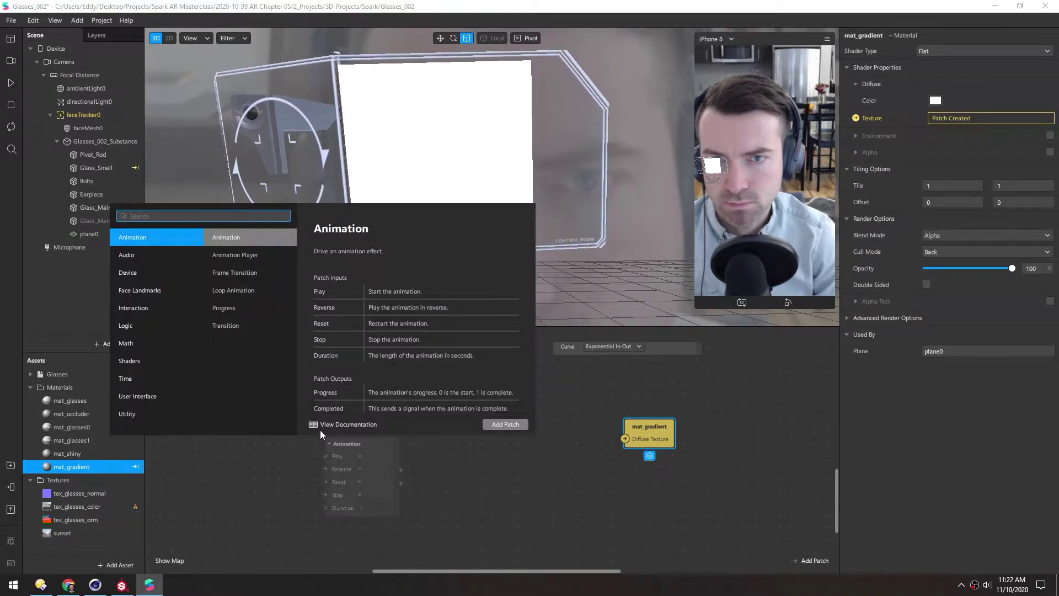
text(gradient)
key(Return)
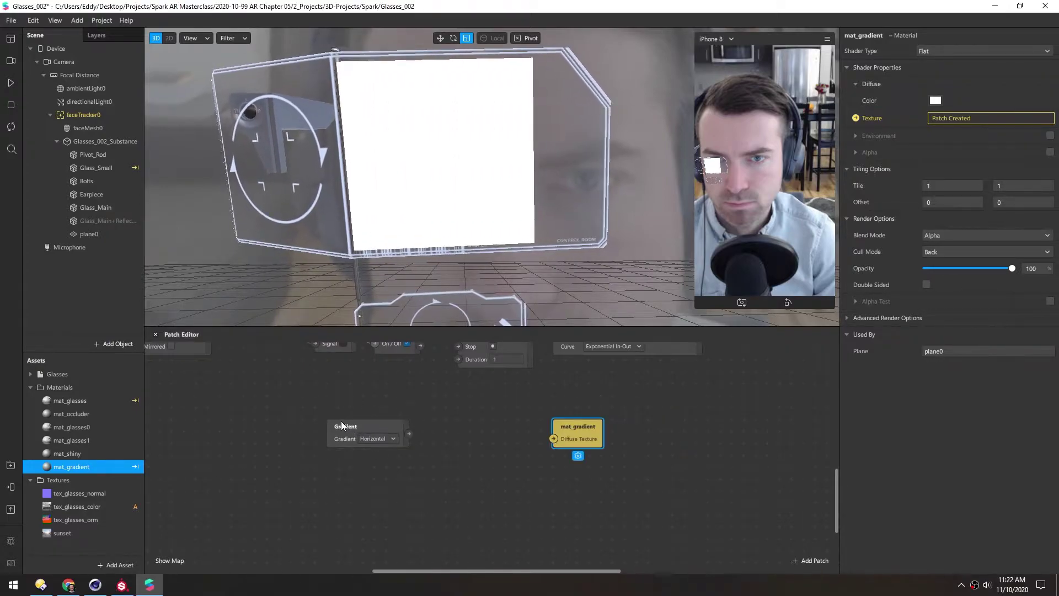
drag(409, 433, 553, 438)
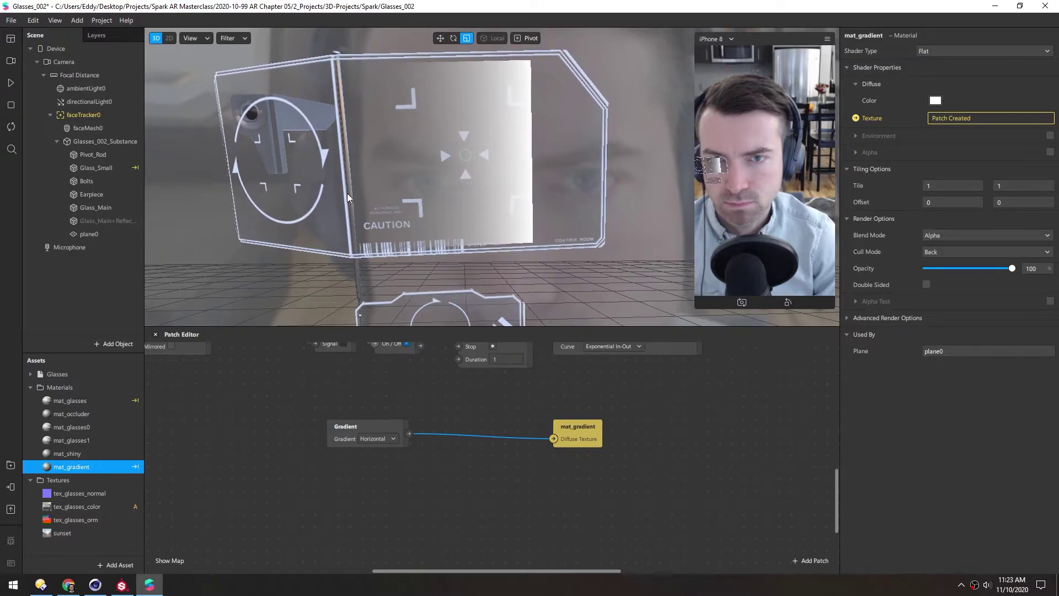
- Make room in the graph and add a Mix patch
drag(569, 429, 667, 423)
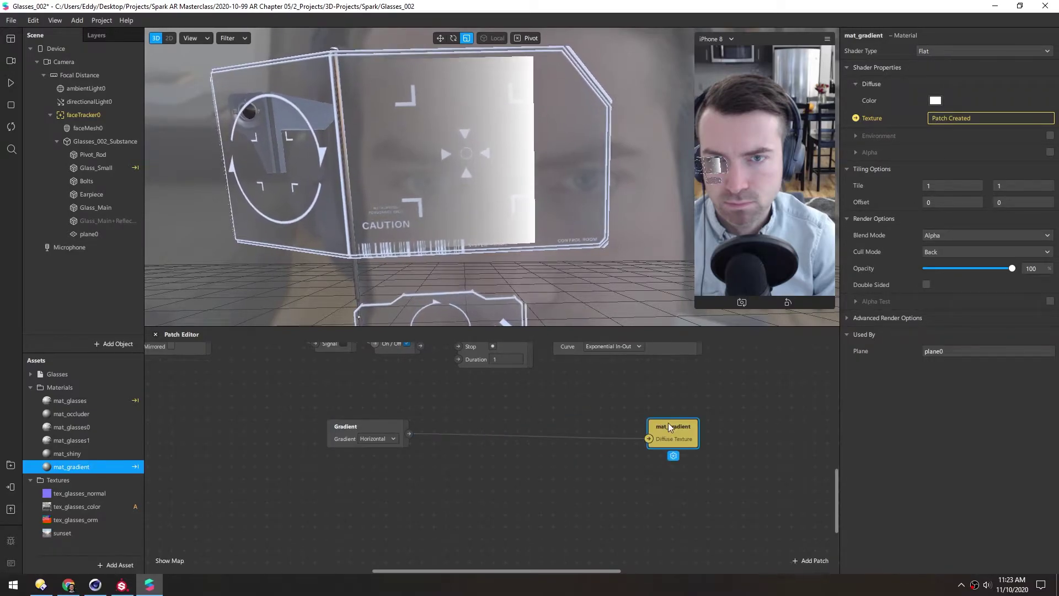
click(409, 436)
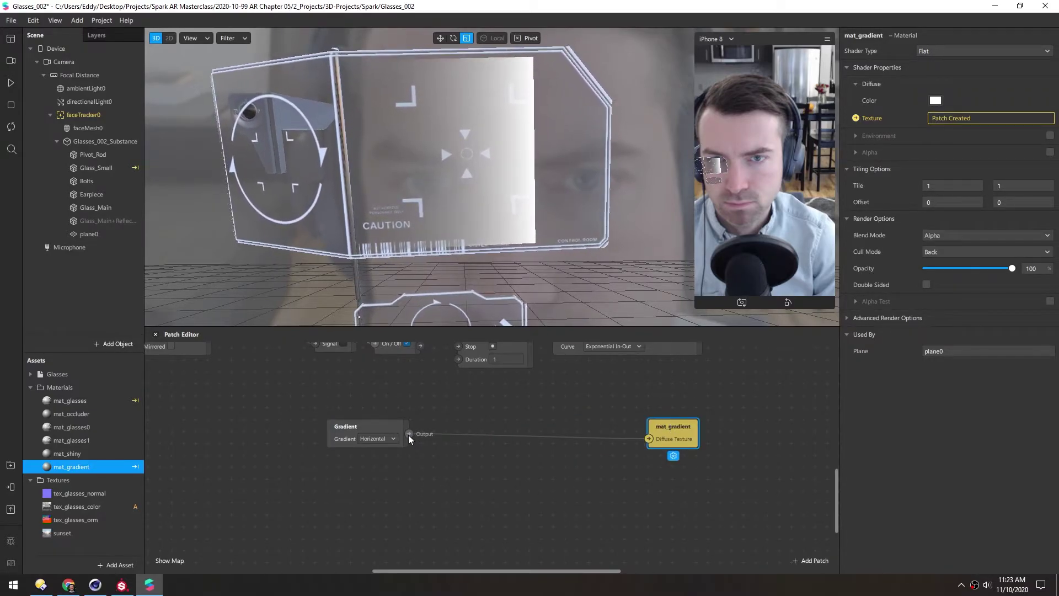
right_click(436, 462)
text(mix)
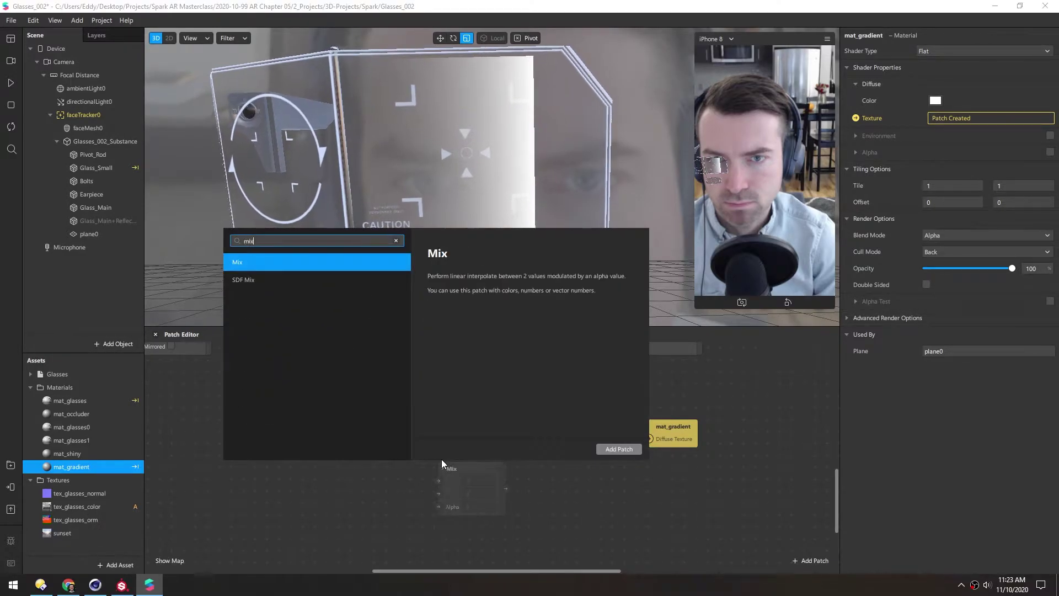
key(Return)
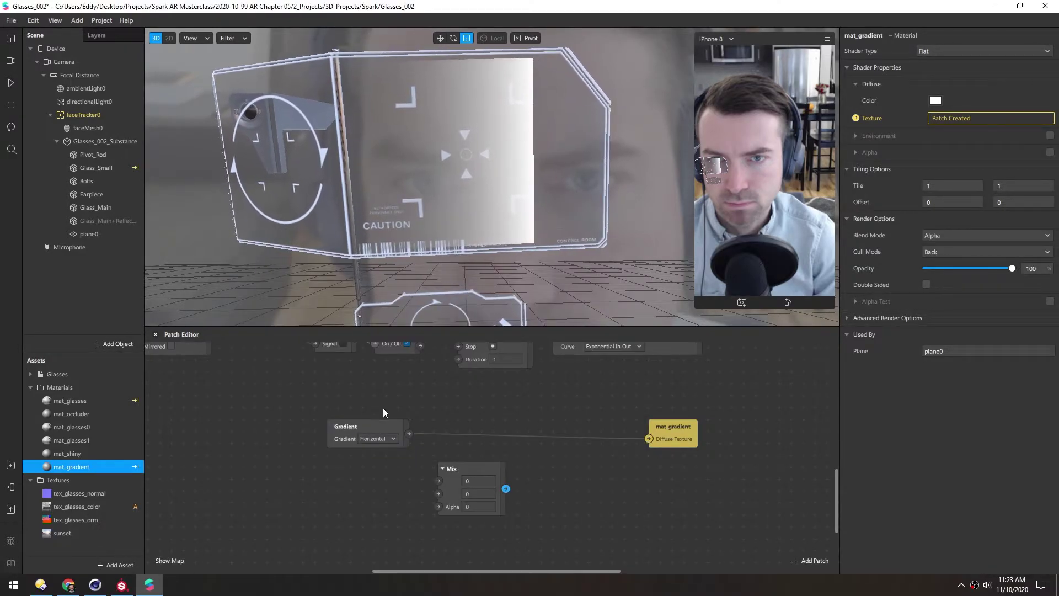
- Connect Gradient to the Mix Alpha and the Mix output to mat_gradient's Diffuse Texture
drag(408, 434, 439, 506)
drag(506, 489, 538, 477)
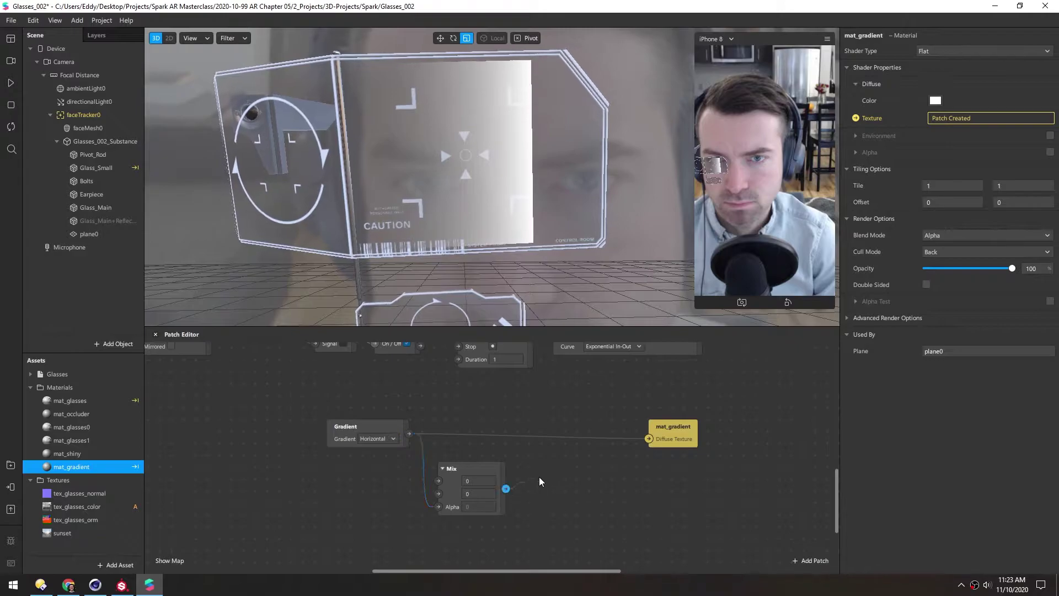
drag(651, 442, 649, 440)
drag(473, 468, 481, 426)
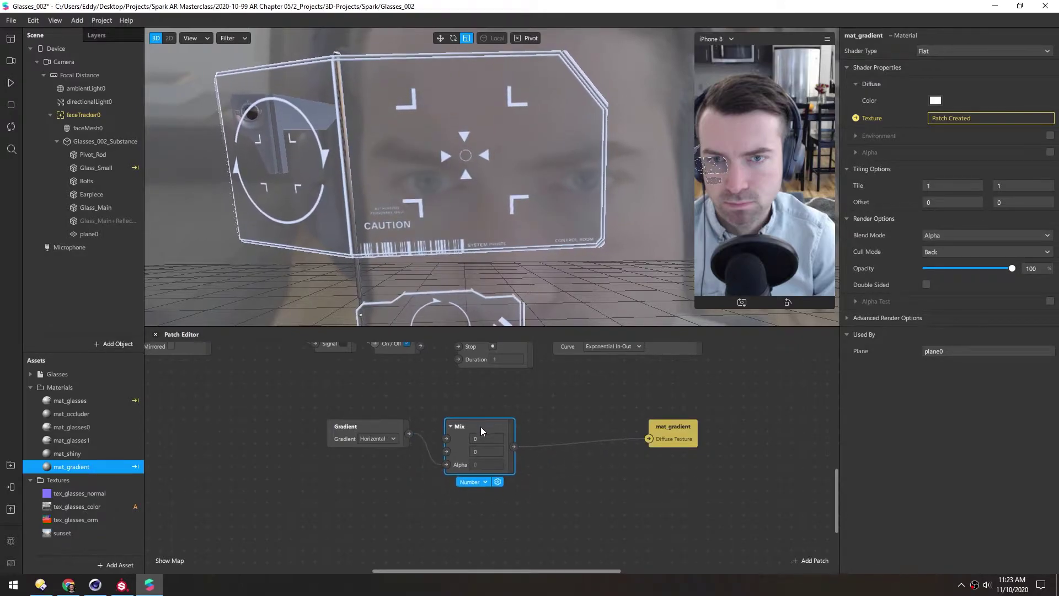
click(470, 482)
- Switch the Mix to Color type and set its first colour to bright blue
click(474, 491)
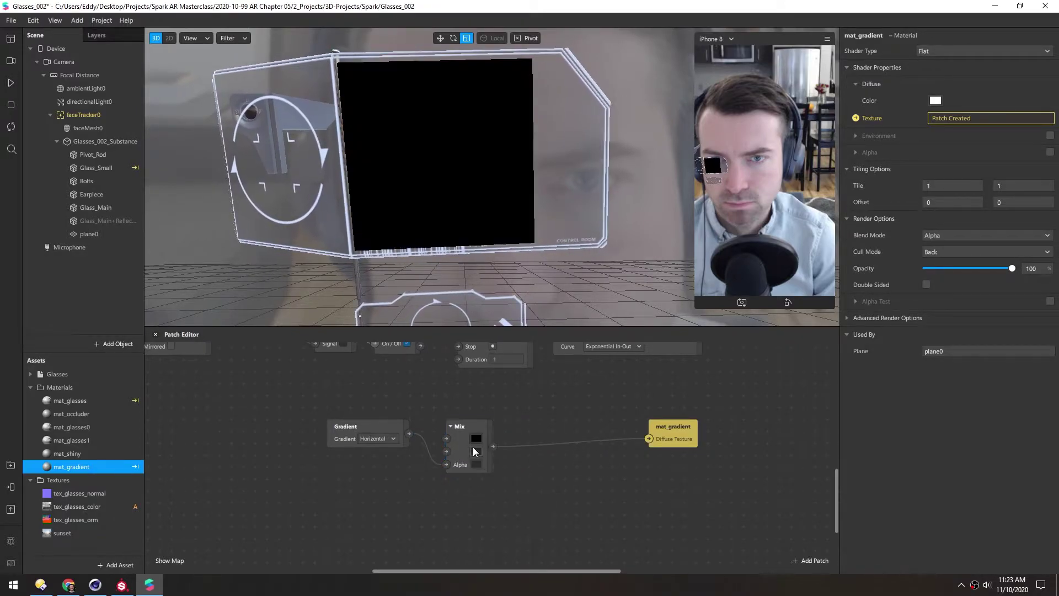
click(475, 438)
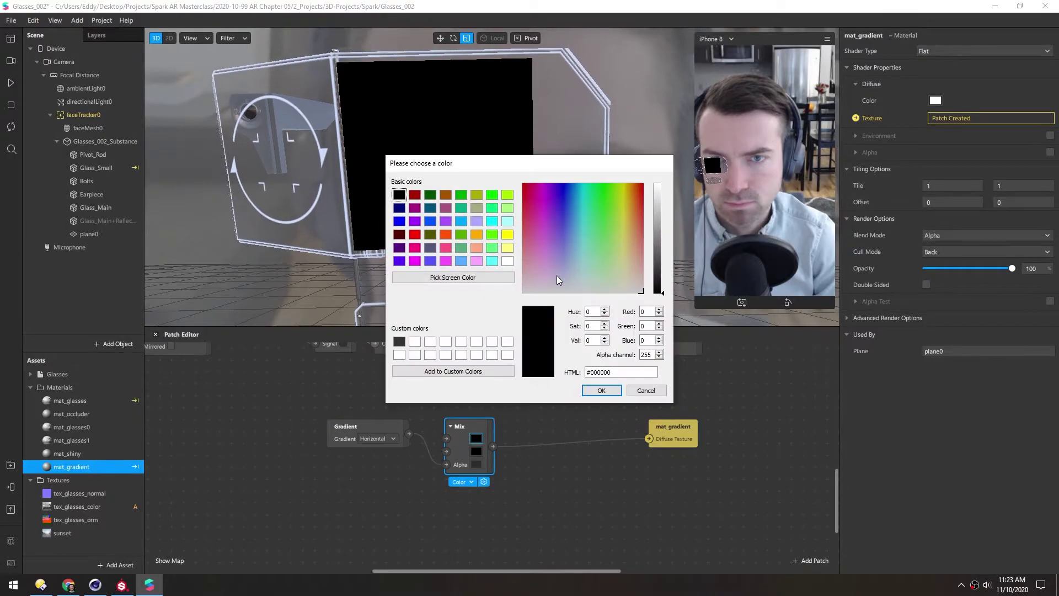
click(565, 190)
drag(565, 190, 563, 185)
click(657, 184)
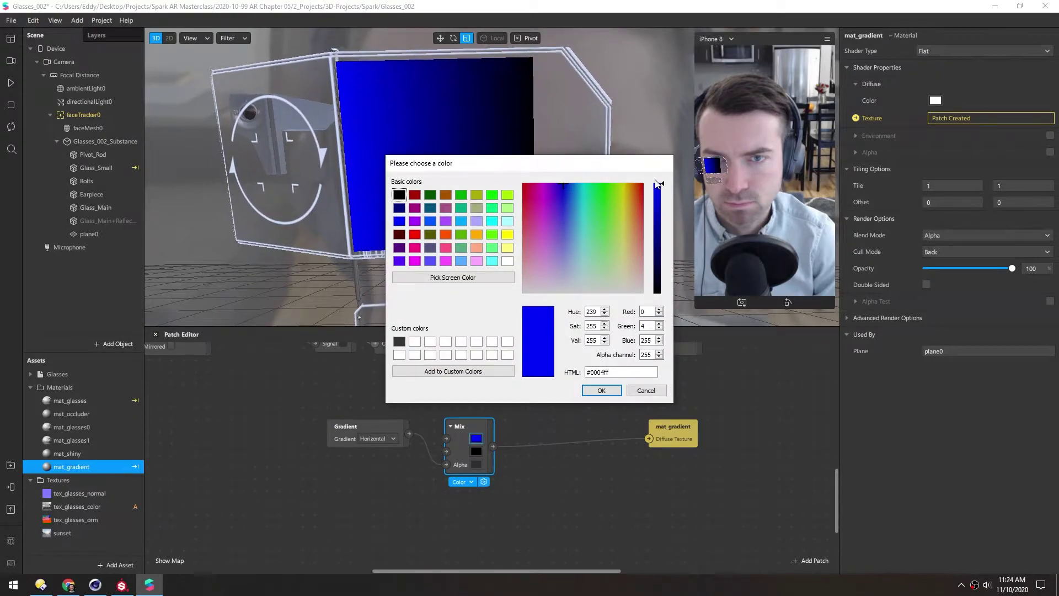
click(602, 390)
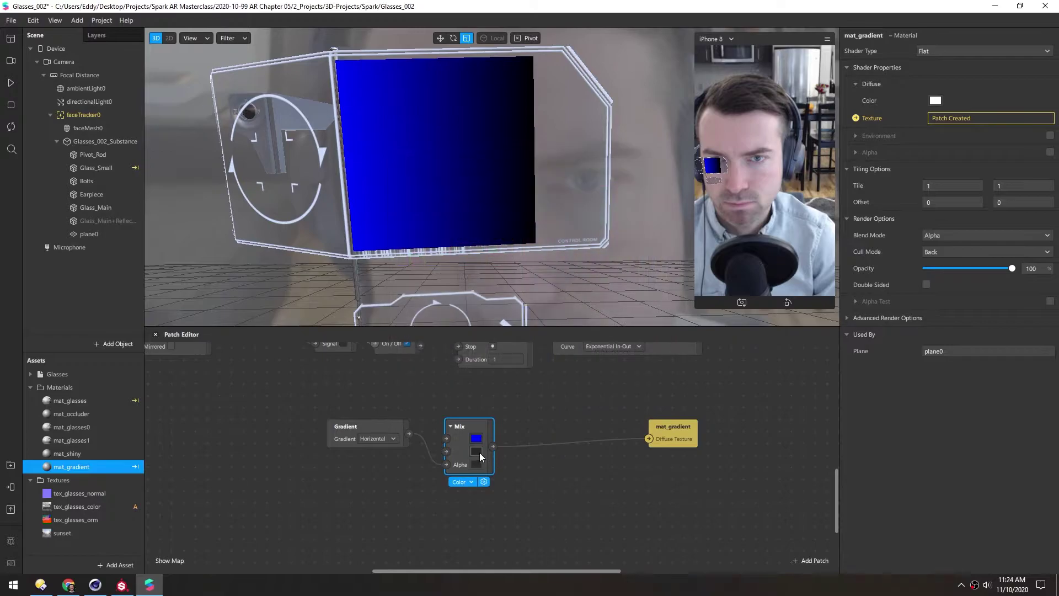
- Set the Mix's second colour to yellow, then make it fully transparent
click(478, 452)
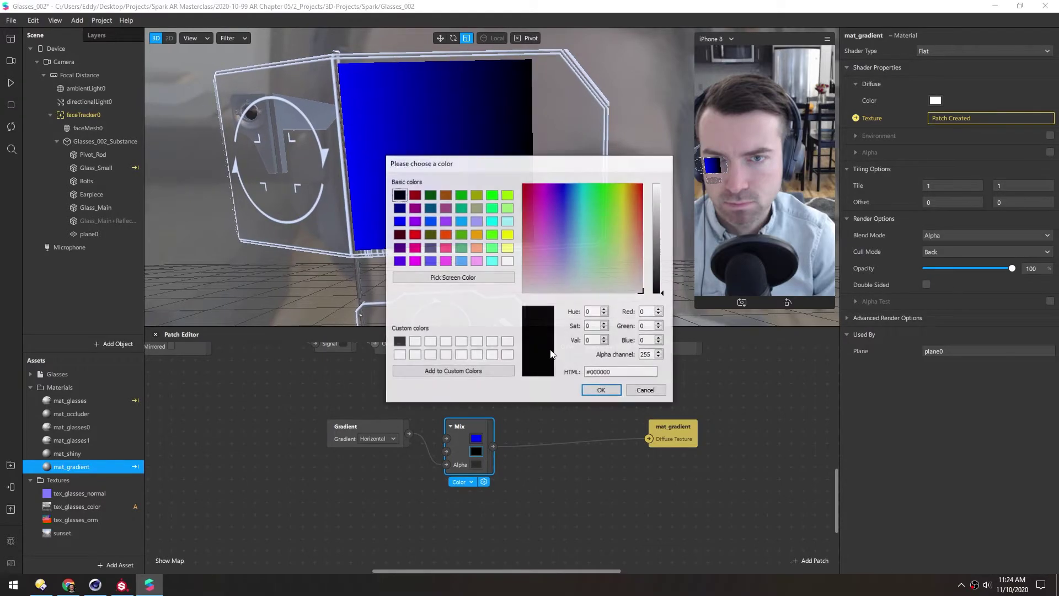
click(657, 184)
click(601, 390)
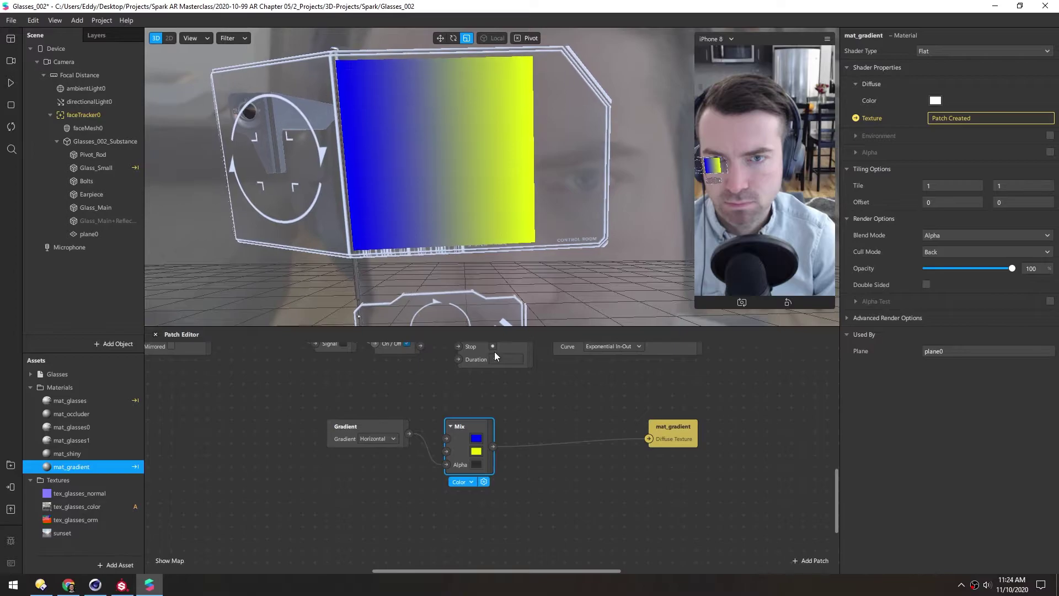
click(474, 449)
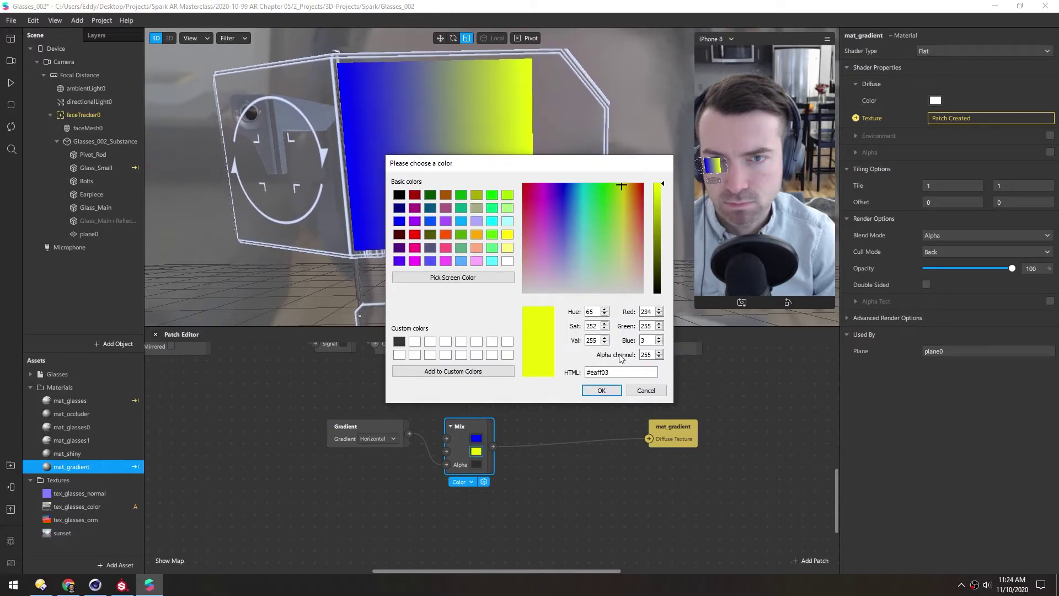
text(0)
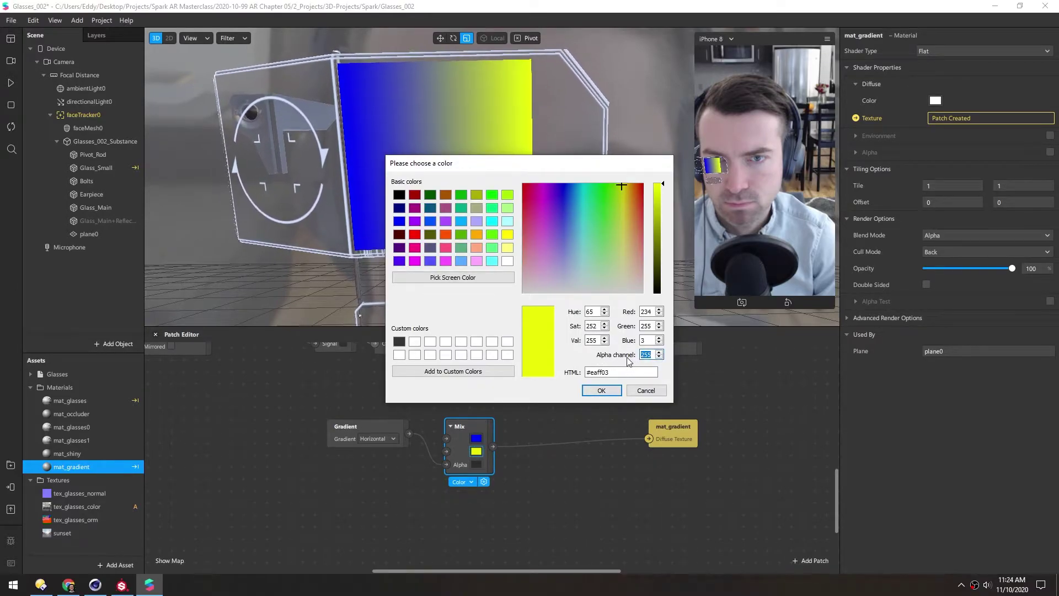
click(601, 391)
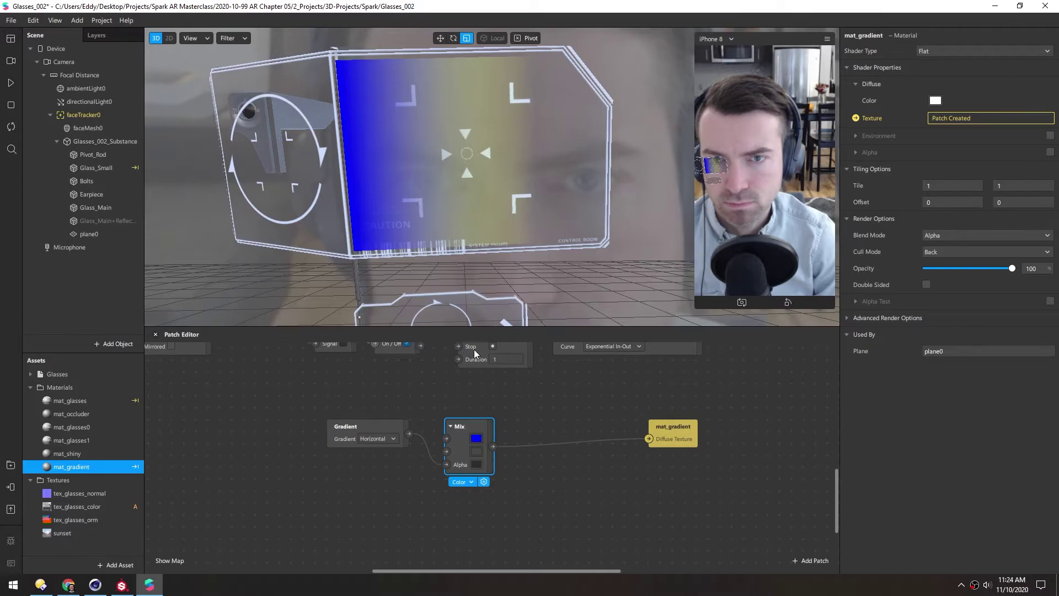
- Change the second colour to light blue and lower the blue colour's alpha to partly transparent
click(476, 451)
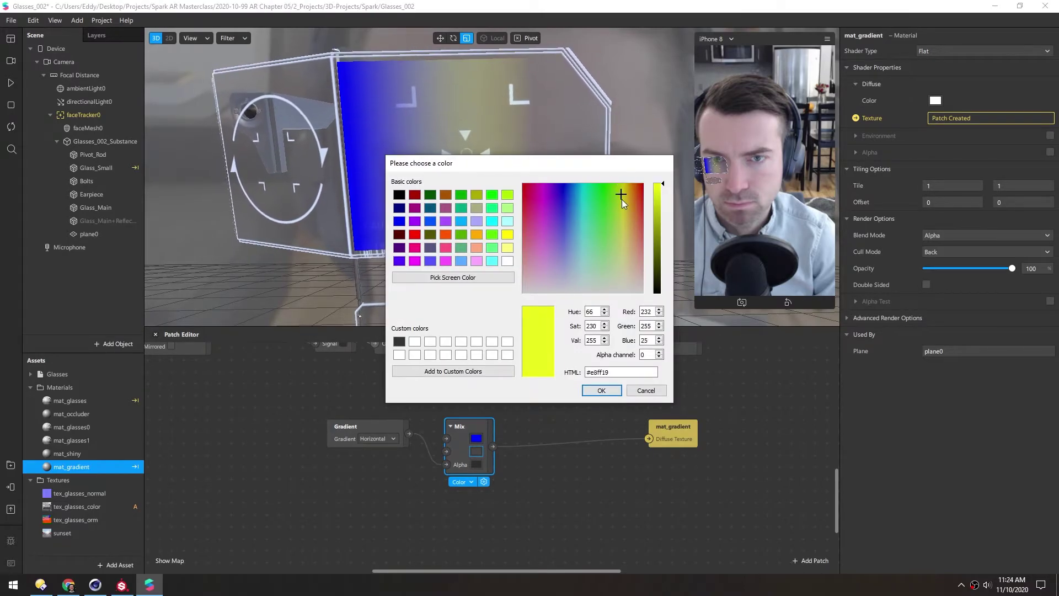
drag(621, 199, 624, 300)
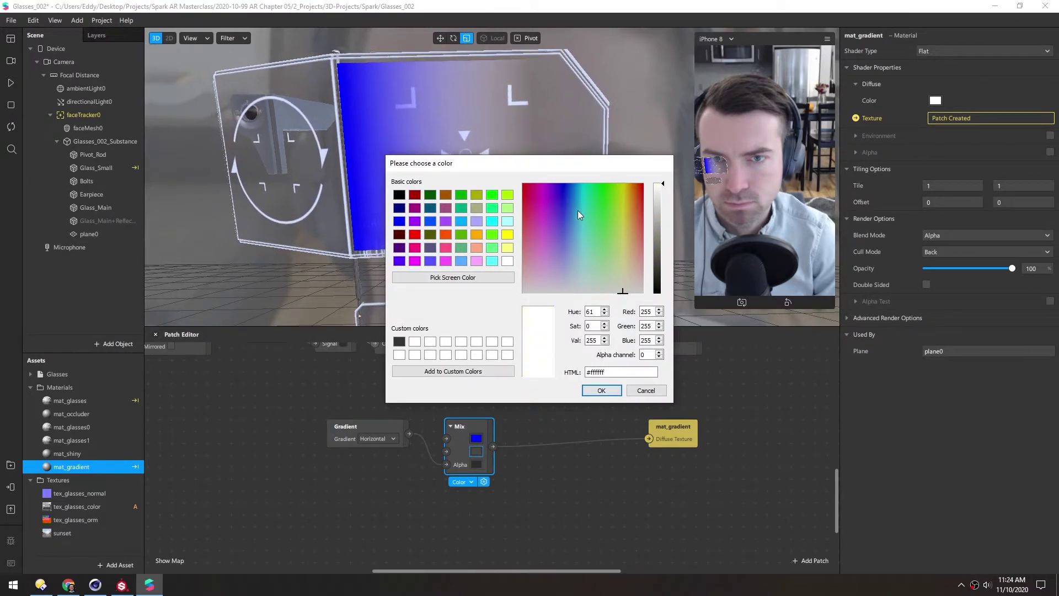
click(573, 188)
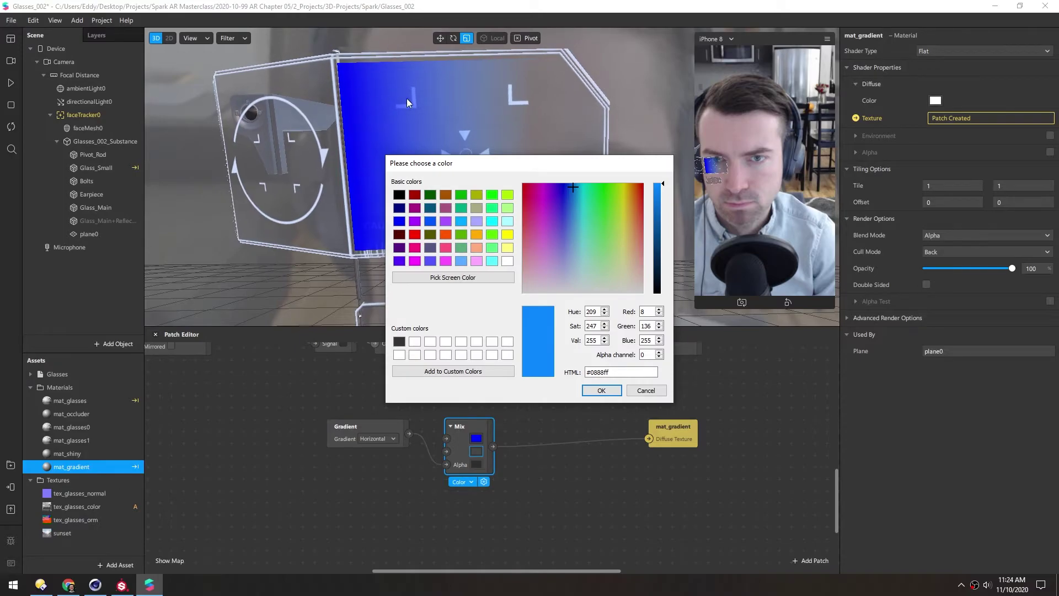
click(603, 390)
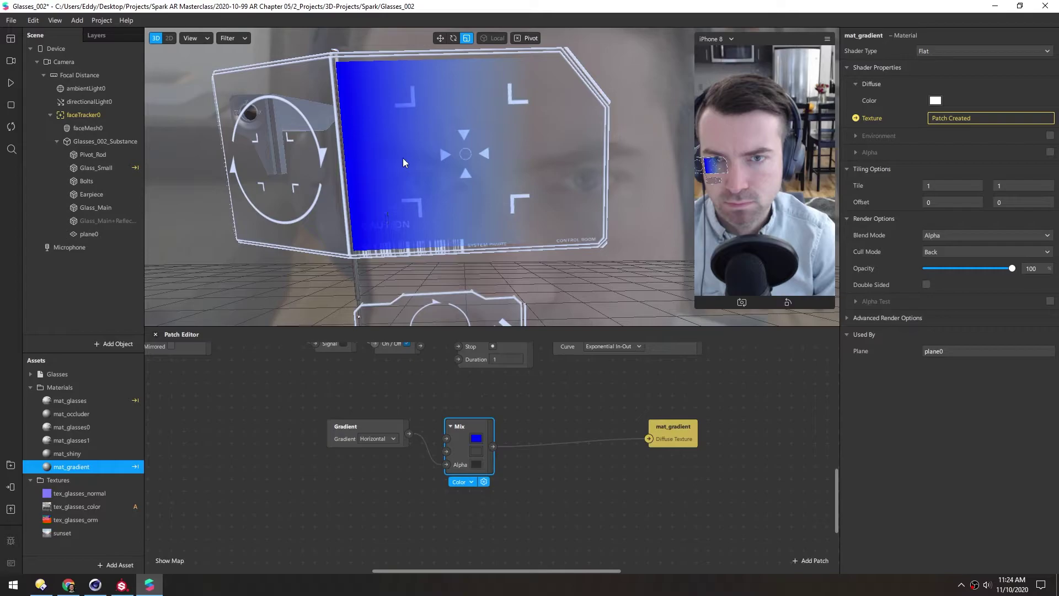
click(476, 438)
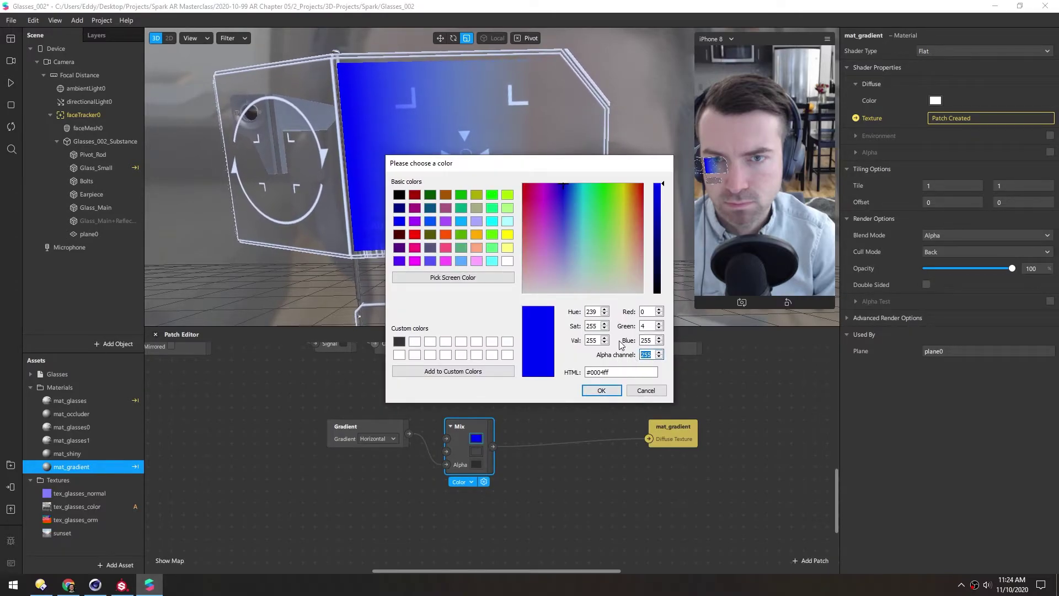
text(120)
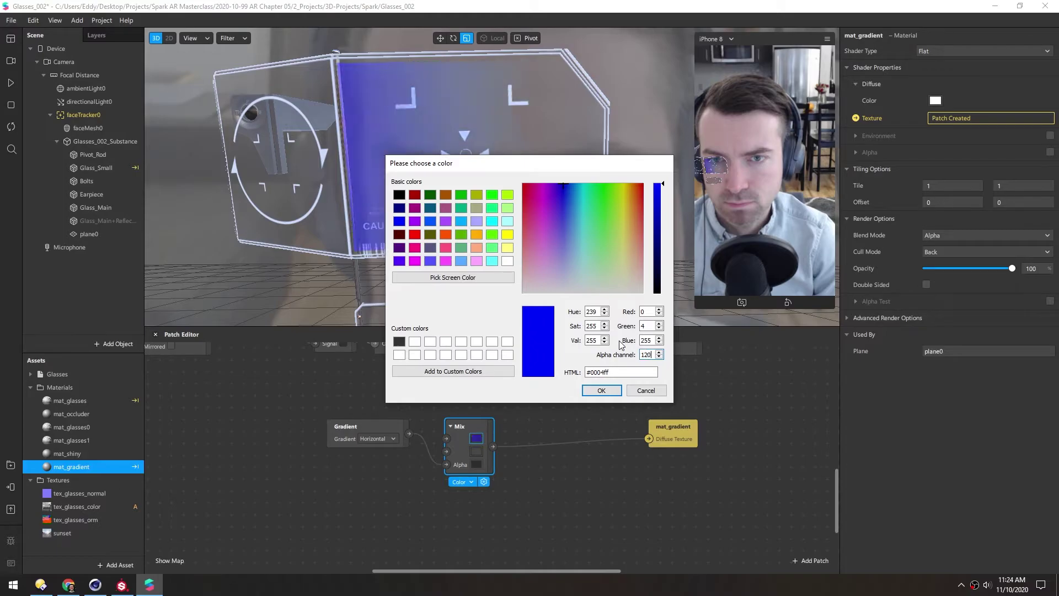
click(601, 391)
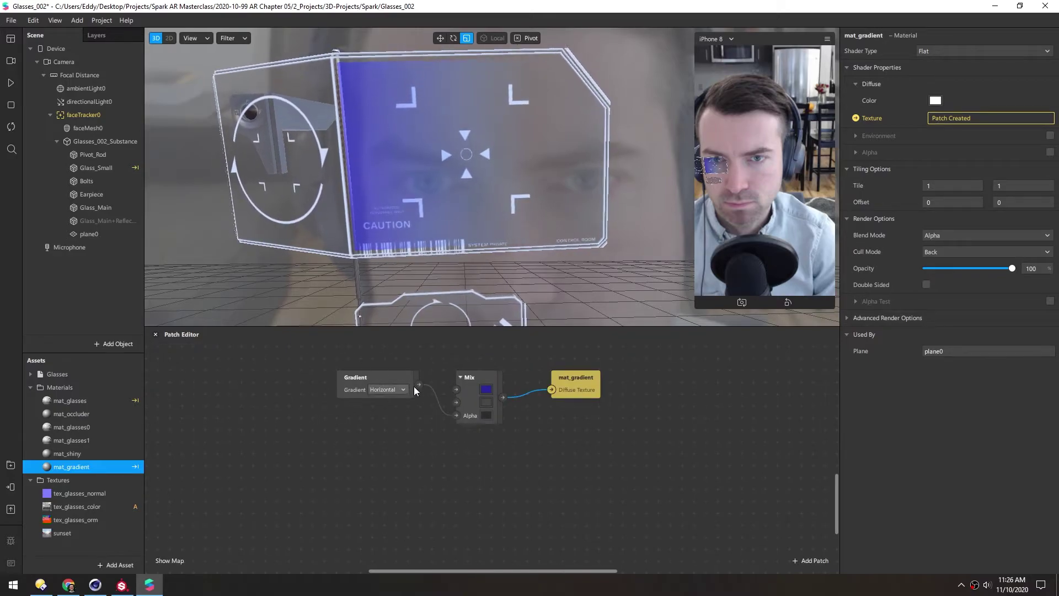
- Add a Gradient Step patch fed by the Gradient and wire it into mat_gradient's Diffuse Texture
drag(418, 385, 432, 441)
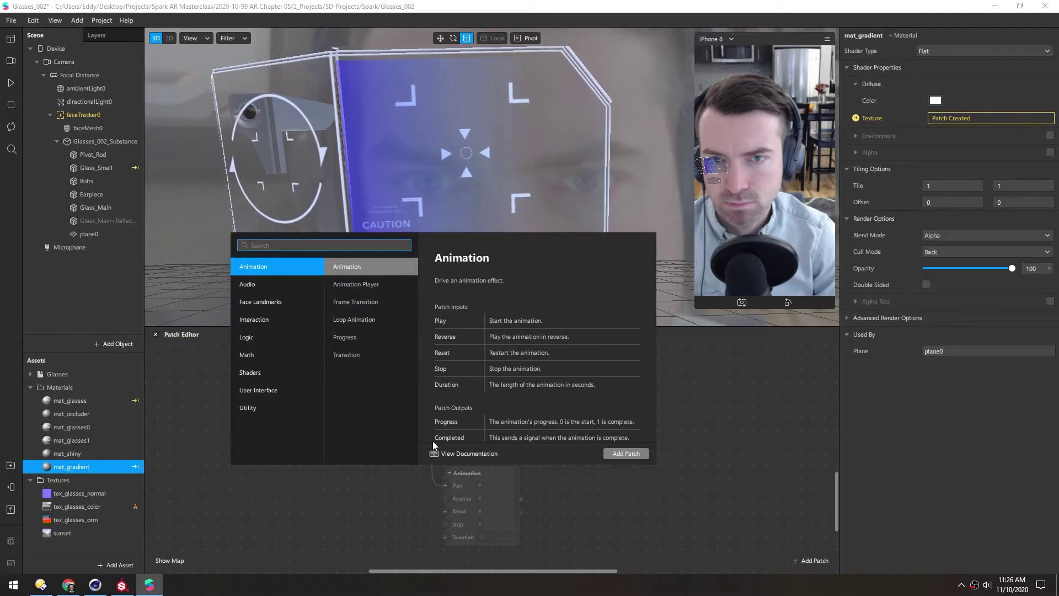
text(grad)
key(Down)
key(Return)
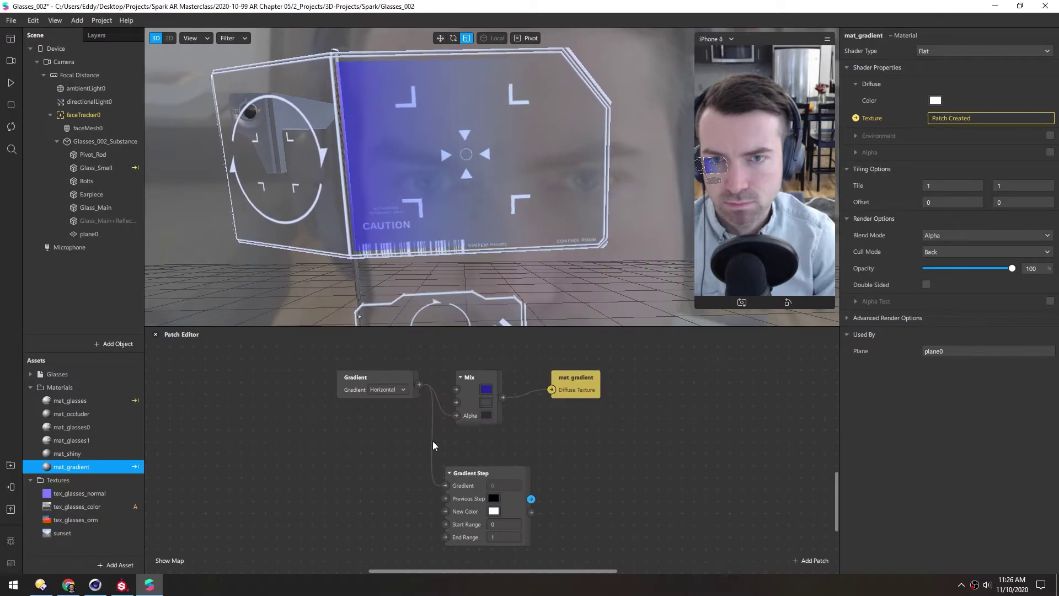
drag(570, 377, 617, 377)
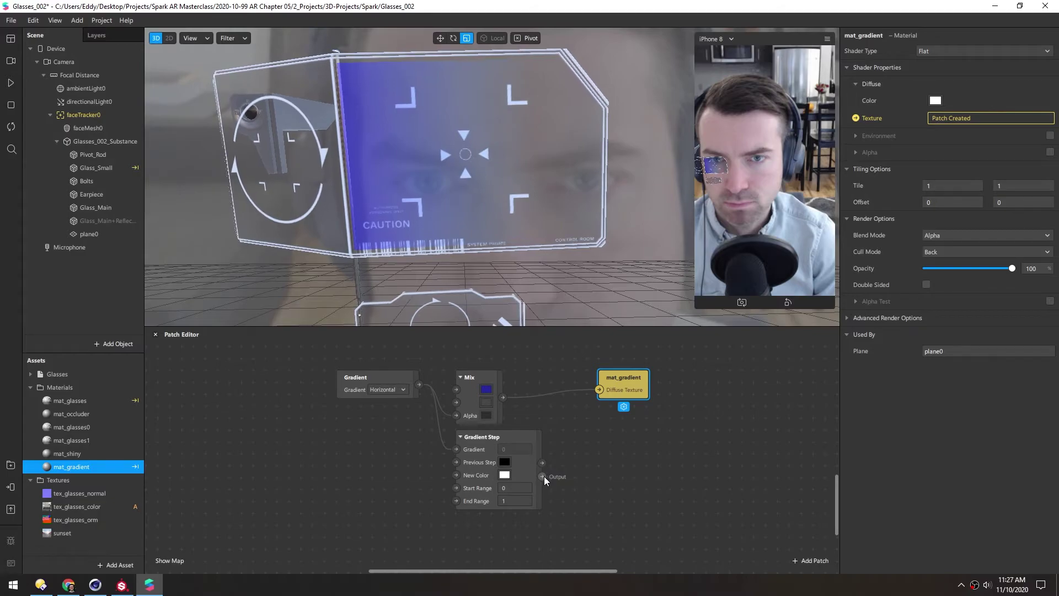
drag(593, 408, 600, 393)
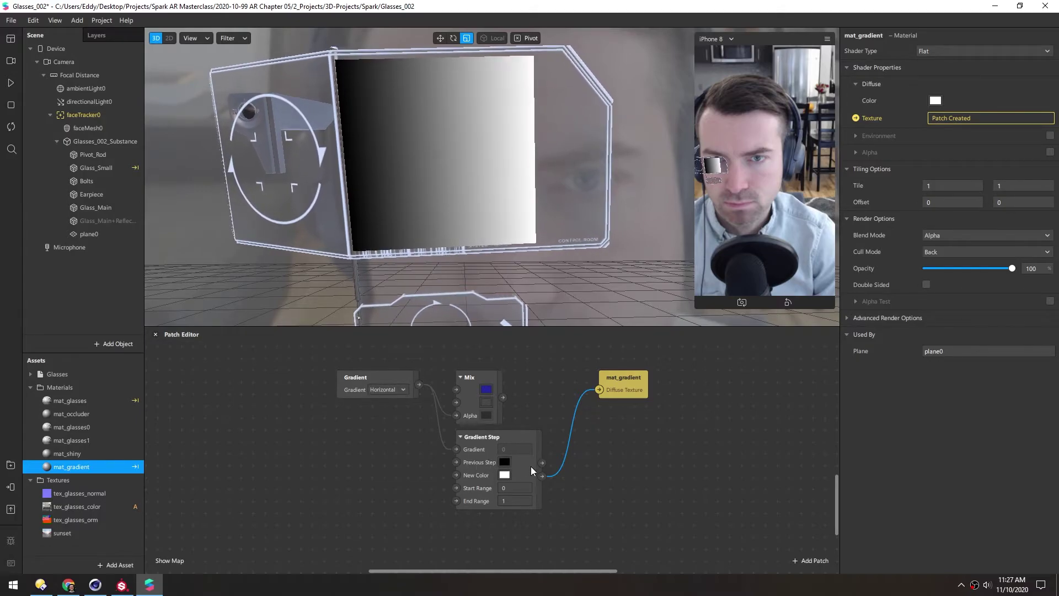
- Set the Gradient Step's Previous Step colour to blue and its New Color to green
click(505, 462)
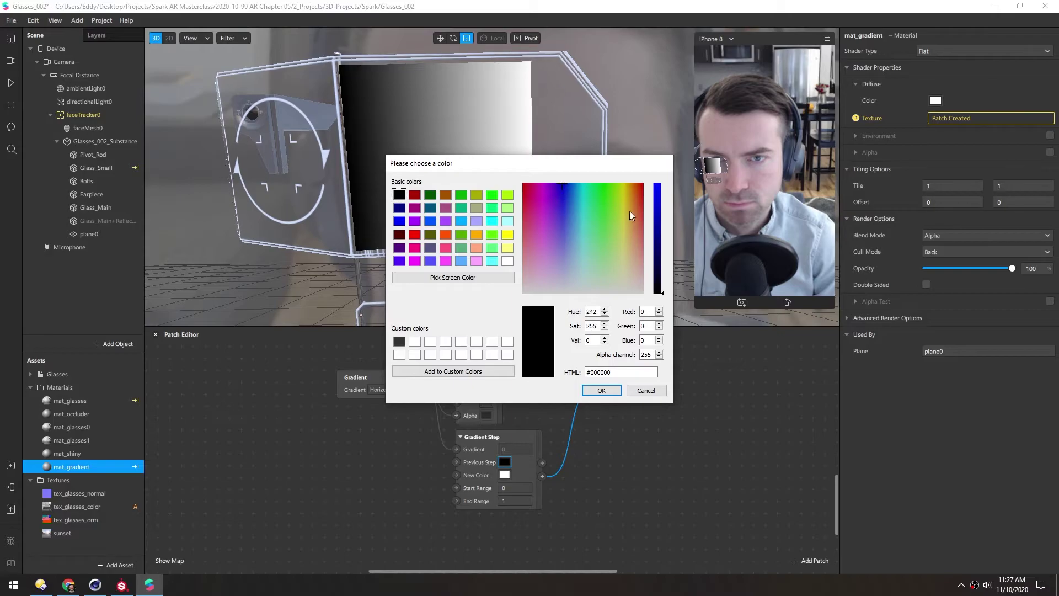
click(657, 186)
click(597, 391)
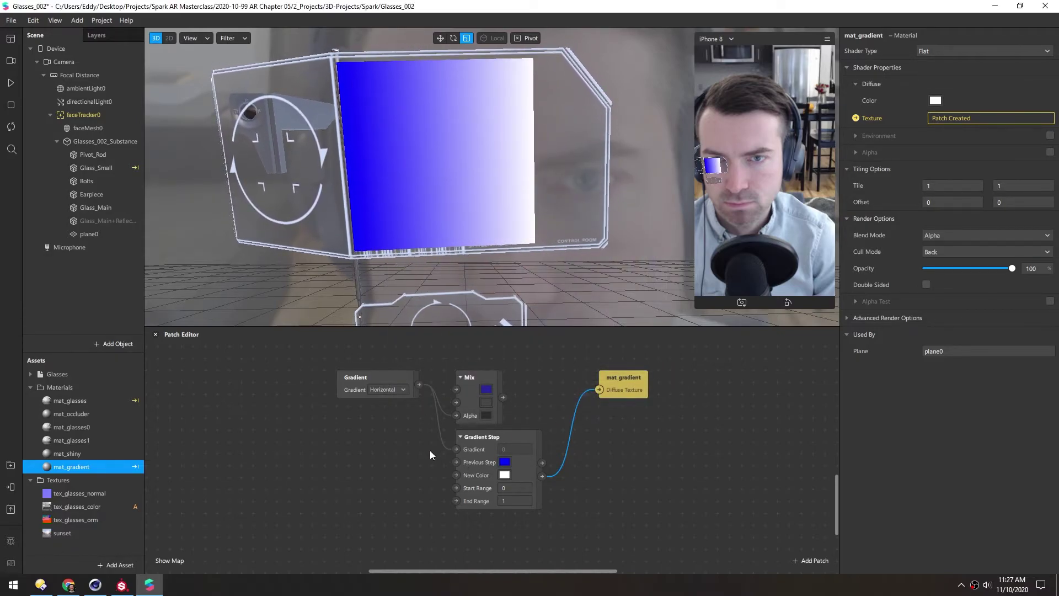
click(504, 475)
drag(603, 216, 610, 187)
click(602, 393)
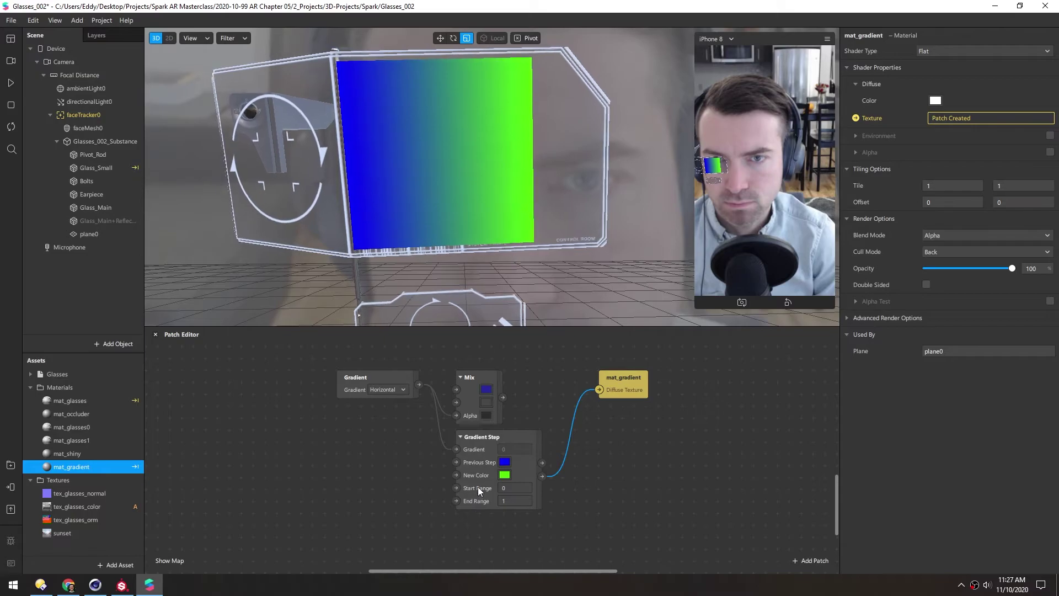
- Set the Gradient Step's Start Range to 0.2 and End Range to 0.4
click(512, 489)
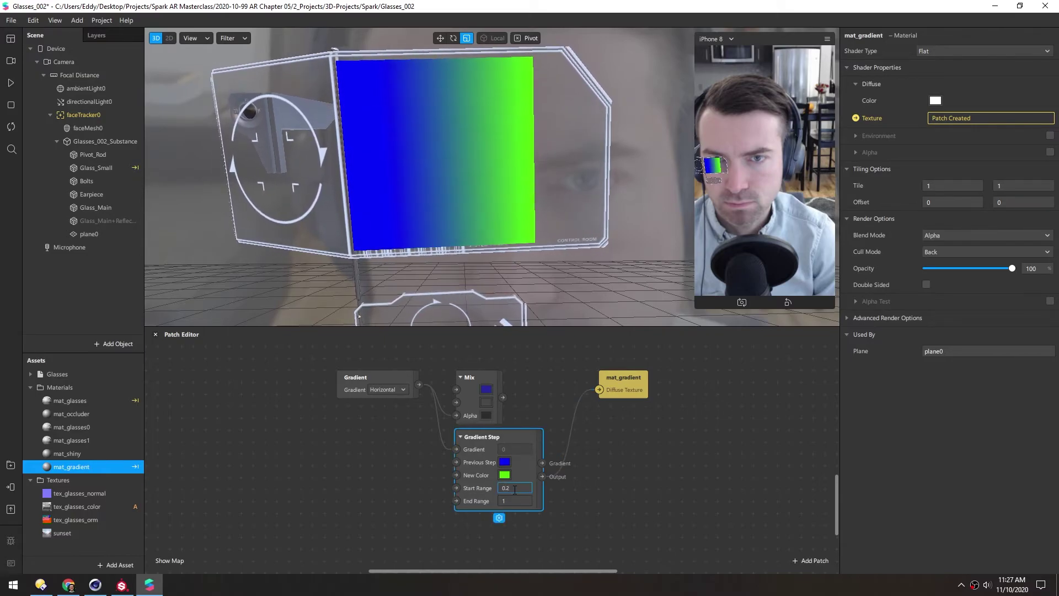
key(Up)
key(Up)
key(Down)
key(Up)
key(Up)
key(Up)
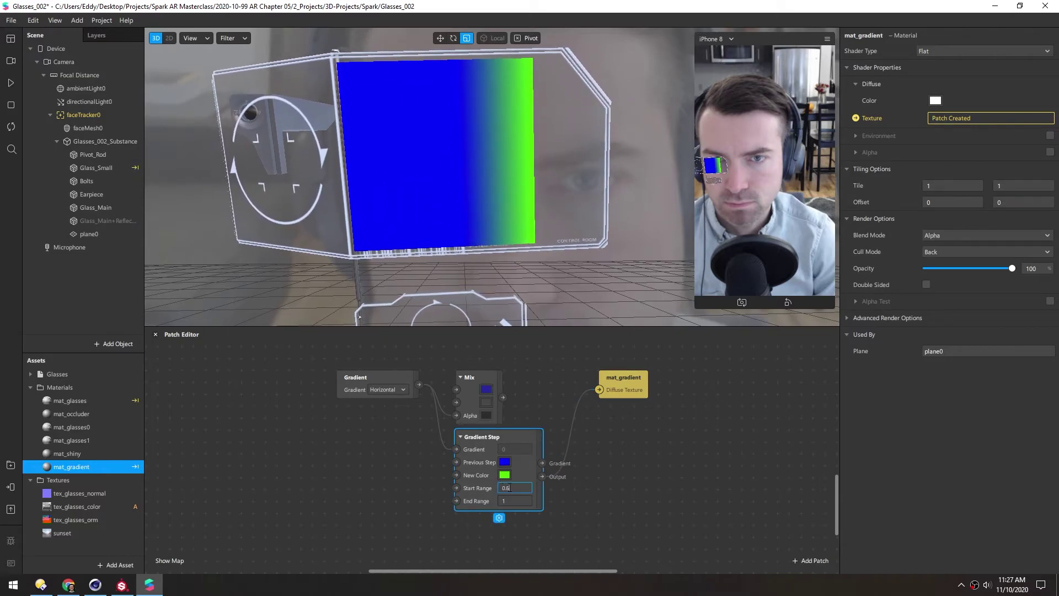
key(Up)
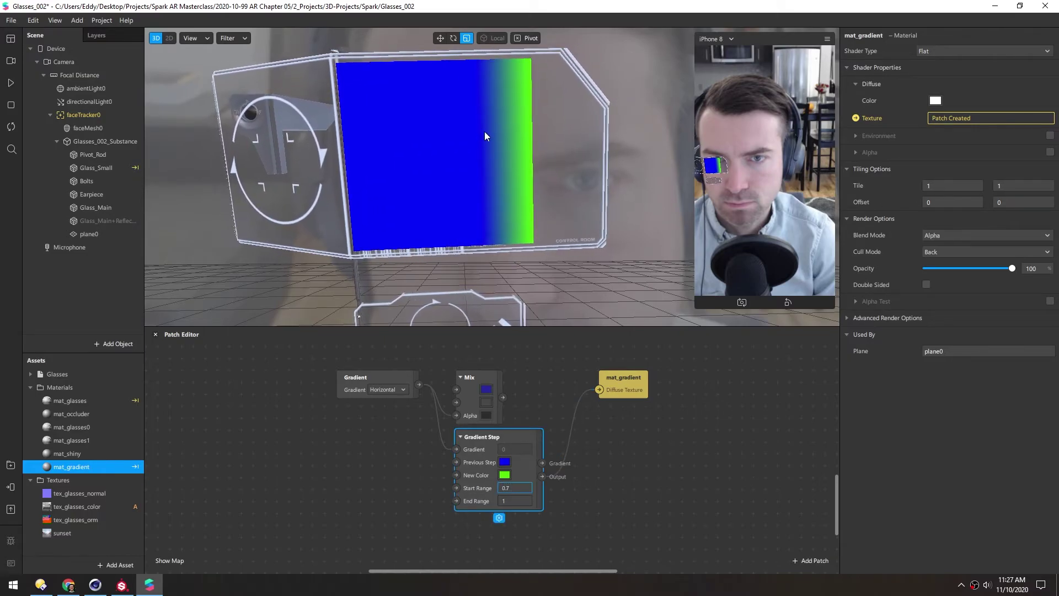
key(Down)
key(Down)
key(Down)
click(519, 501)
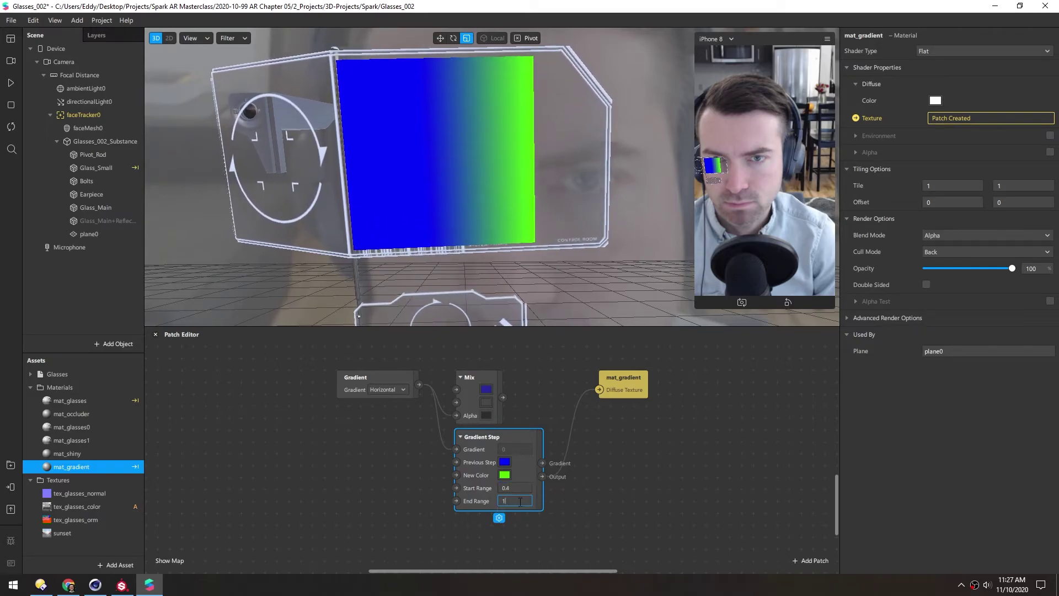
key(Down)
key(Down)
key(Down)
key(Down)
key(Down)
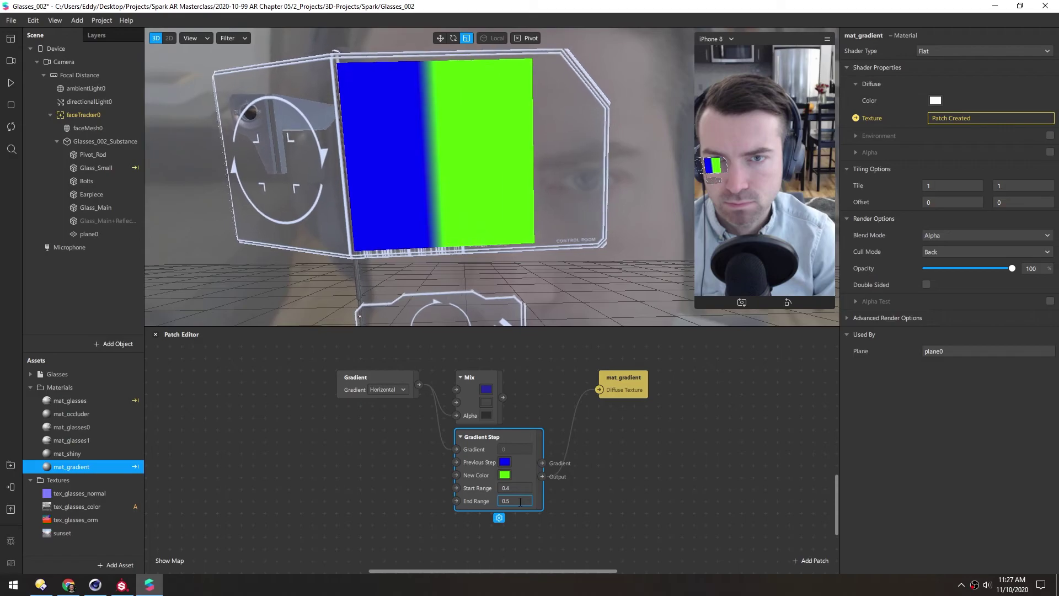
key(Down)
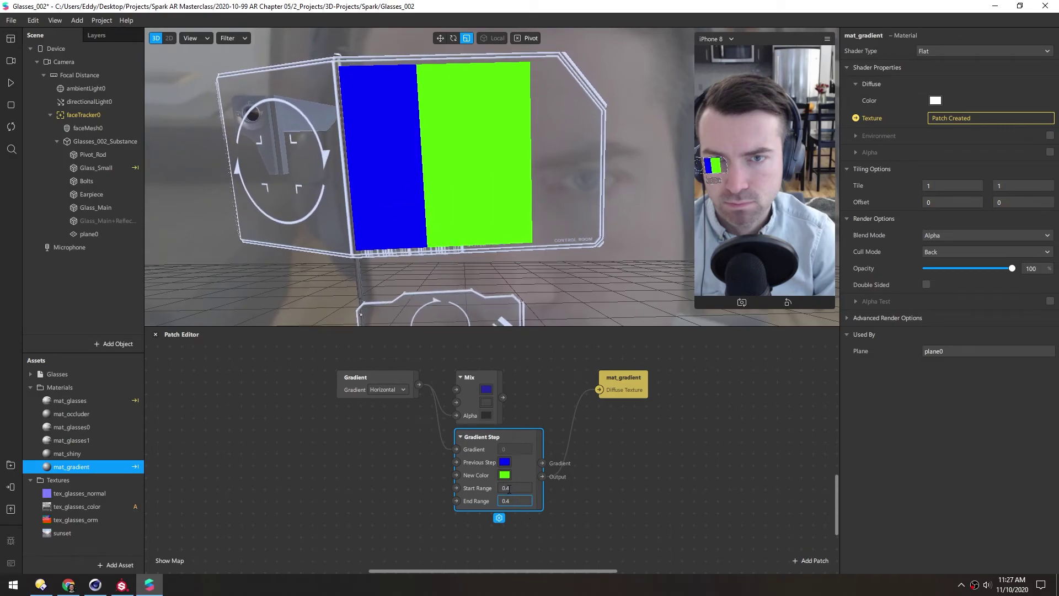
click(516, 488)
key(Up)
key(Up)
key(Up)
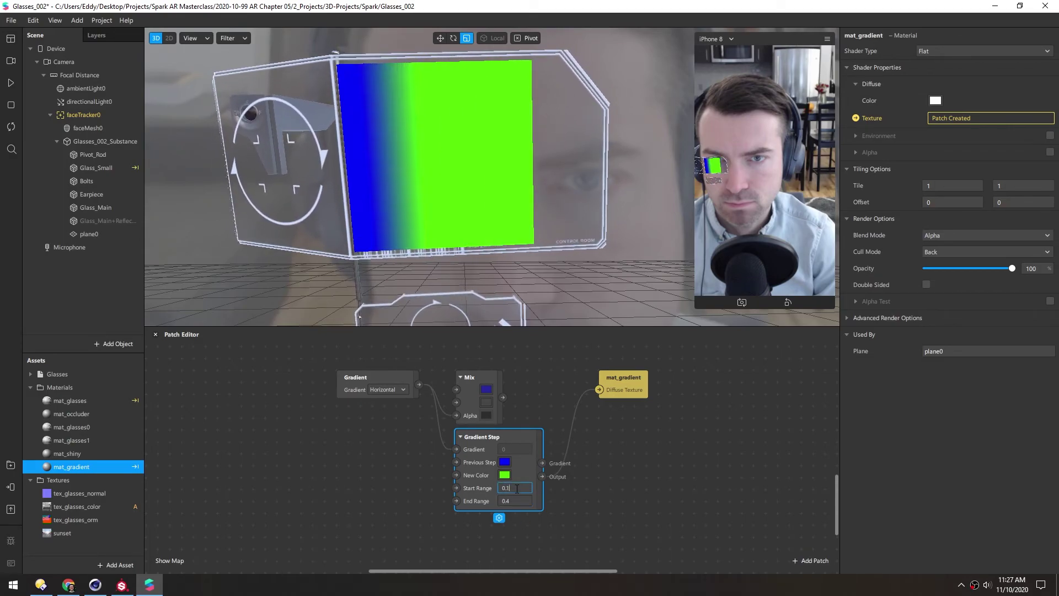
key(Down)
key(Down)
key(Down)
key(Down)
key(Down)
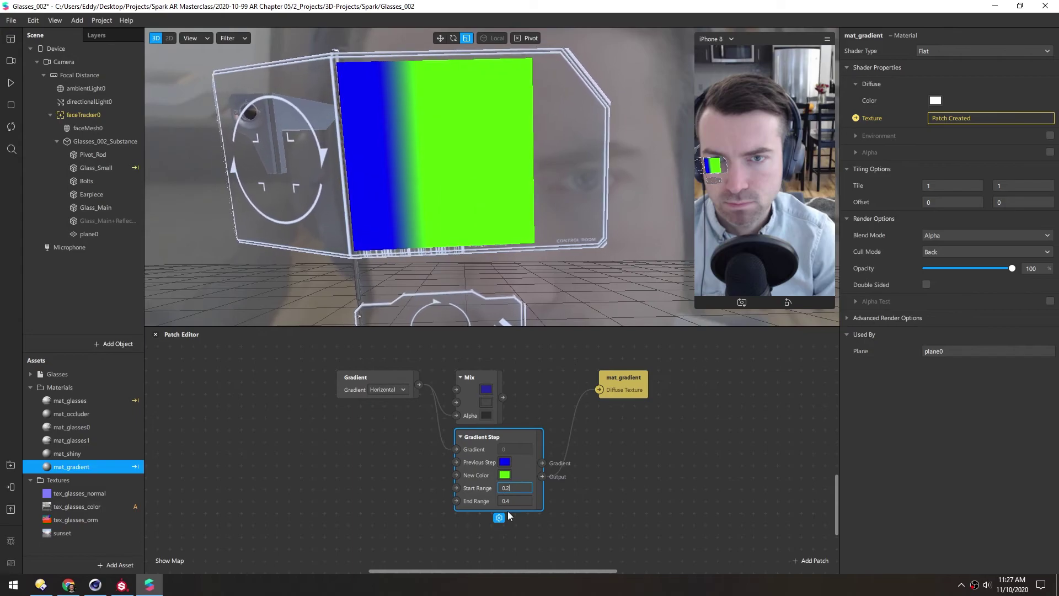
- Set the Gradient Step's green New Color alpha to 0
click(505, 473)
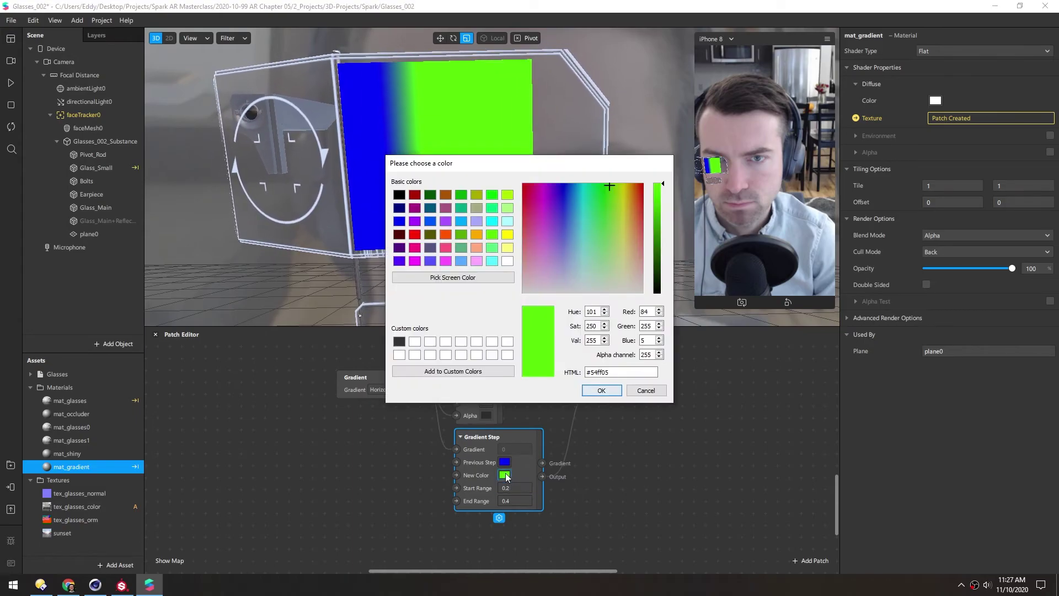
text(0)
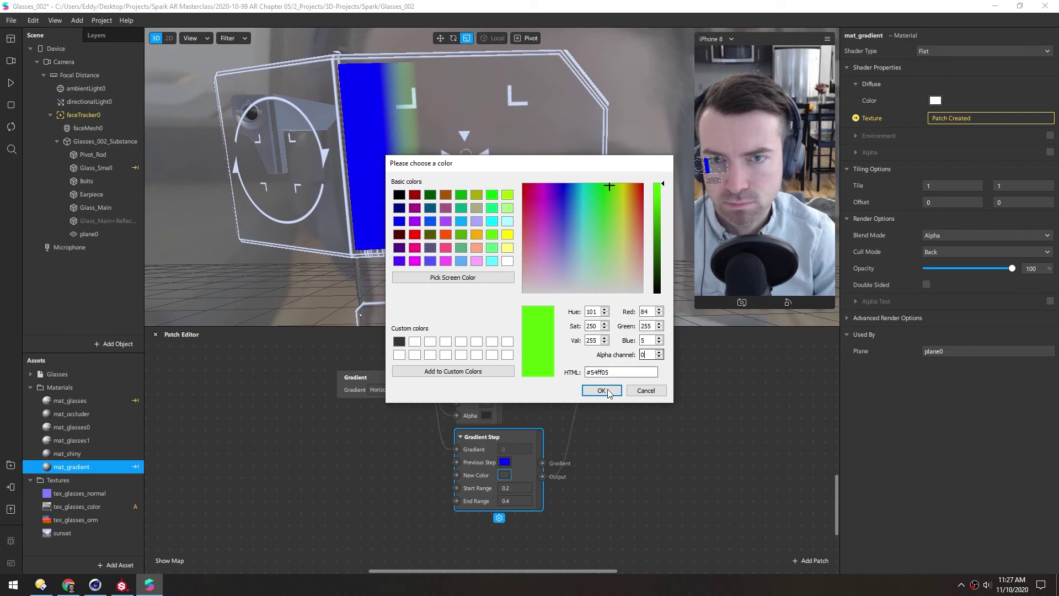
click(601, 390)
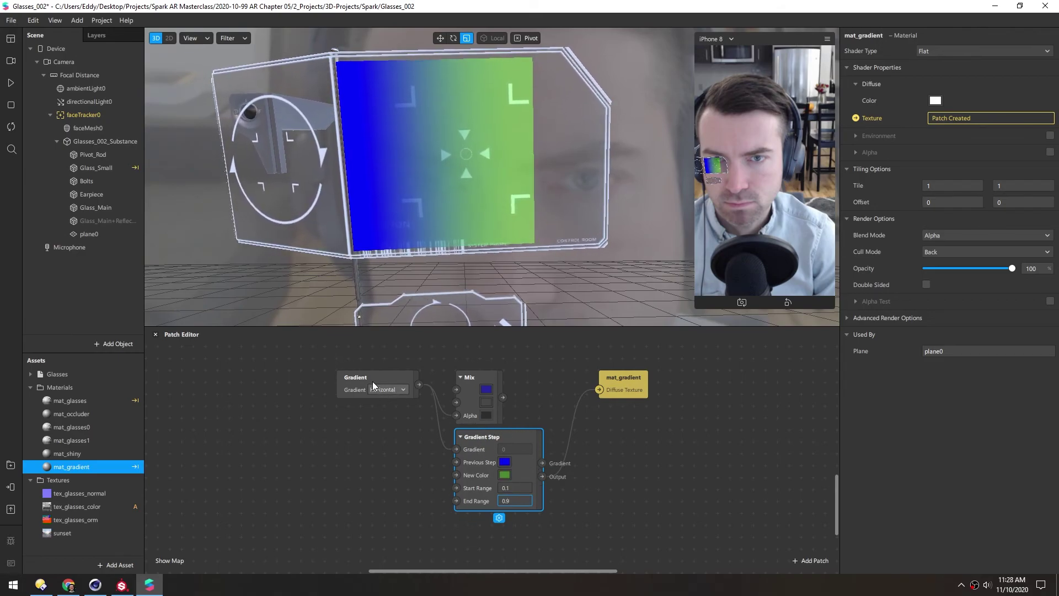
- Switch the Gradient patch type to Vertical, then to Circular
click(383, 389)
click(385, 401)
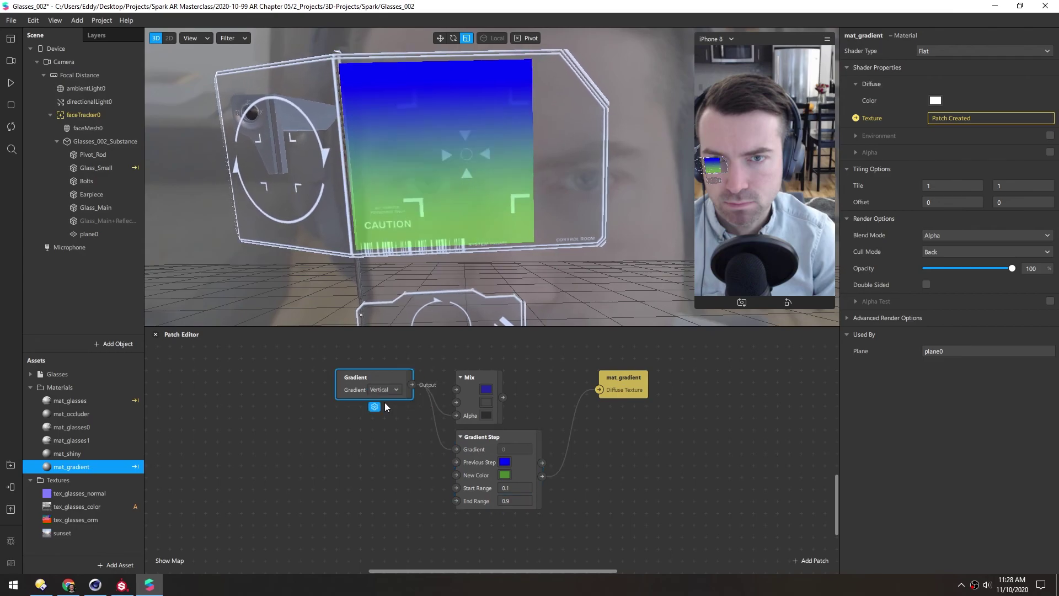
click(393, 392)
click(390, 415)
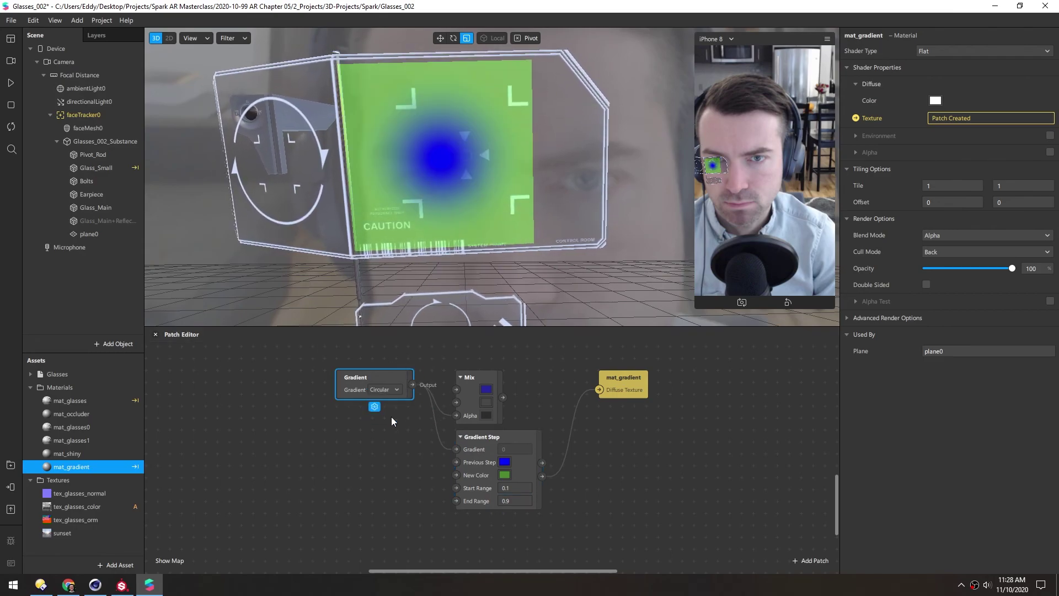